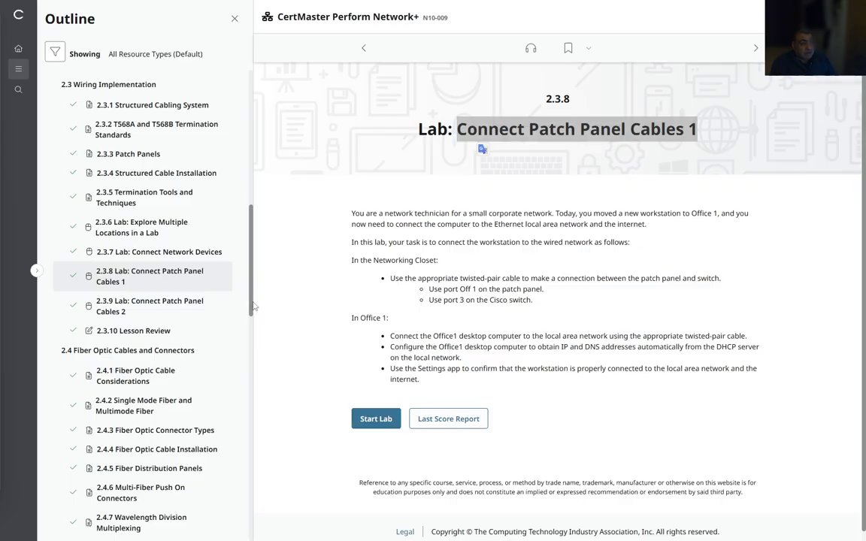
# - Scroll the Outline to section 2.3 and open '2.3.9 Lab: Connect Patch Panel Cables 2'
pyautogui.moveTo(254, 306); pyautogui.dragTo(249, 181)
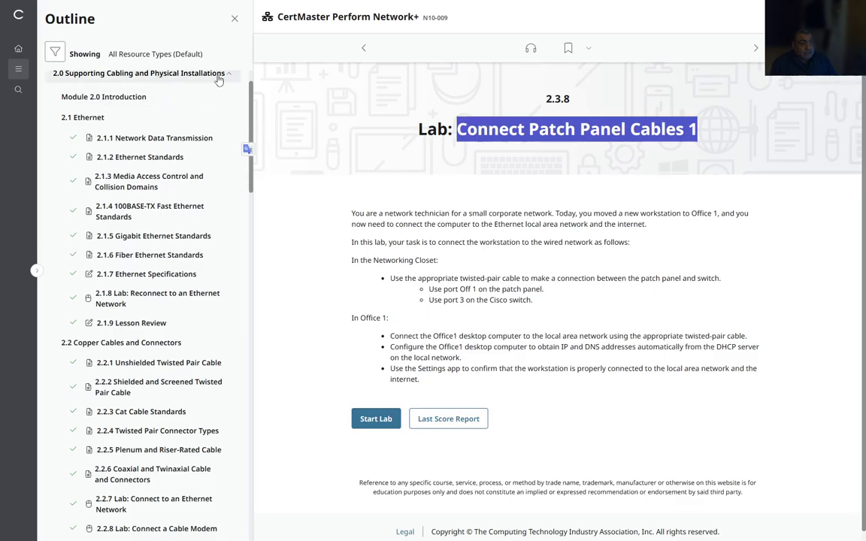
pyautogui.moveTo(250, 120)
pyautogui.mouseDown()
pyautogui.moveTo(246, 340)
pyautogui.moveTo(239, 269)
pyautogui.mouseUp()
pyautogui.scroll(1, 239, 268)
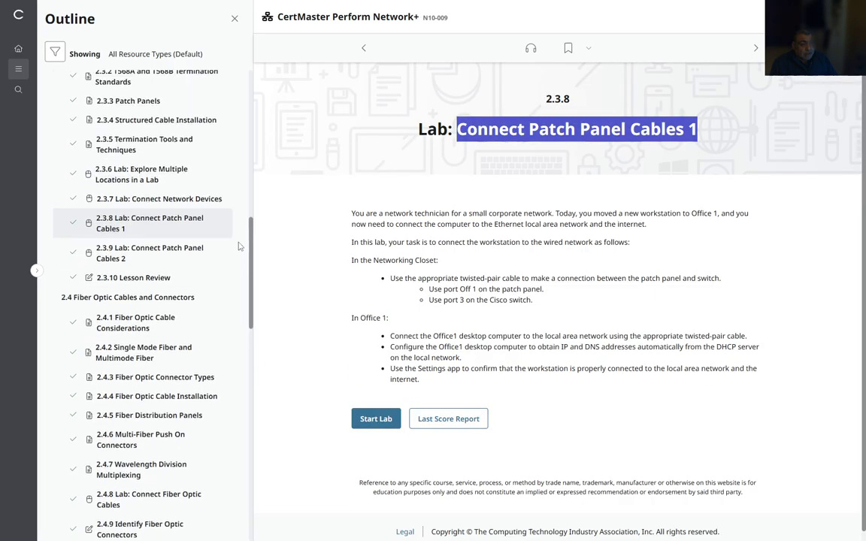
pyautogui.click(233, 262)
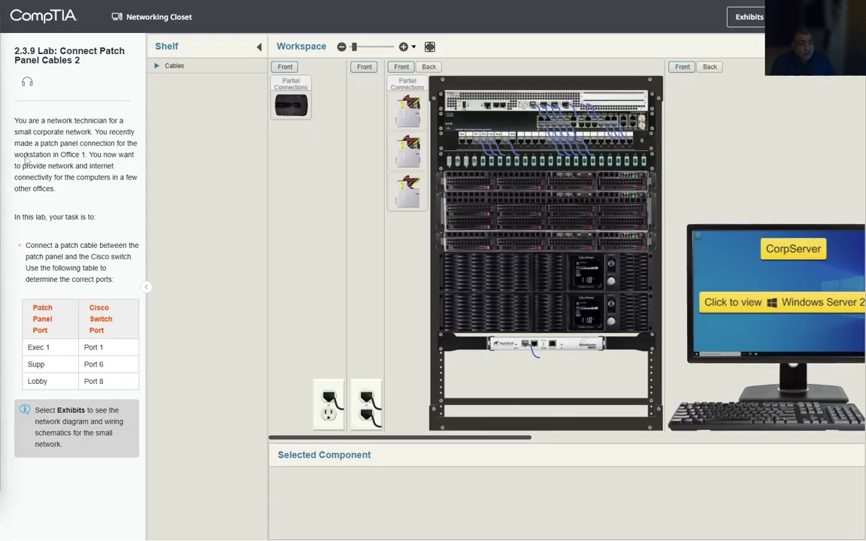
# - Copy the lab scenario's opening lines, up to Office 1, to the simulation clipboard
pyautogui.moveTo(15, 120)
pyautogui.mouseDown()
pyautogui.moveTo(118, 143)
pyautogui.moveTo(97, 132)
pyautogui.moveTo(110, 167)
pyautogui.mouseUp()
pyautogui.hotkey('ctrl', 'c')
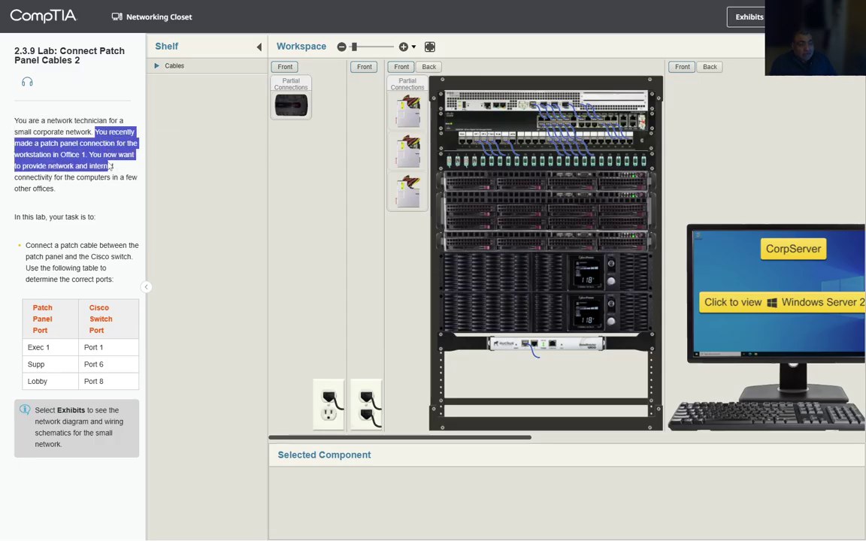
pyautogui.moveTo(110, 167); pyautogui.dragTo(86, 156)
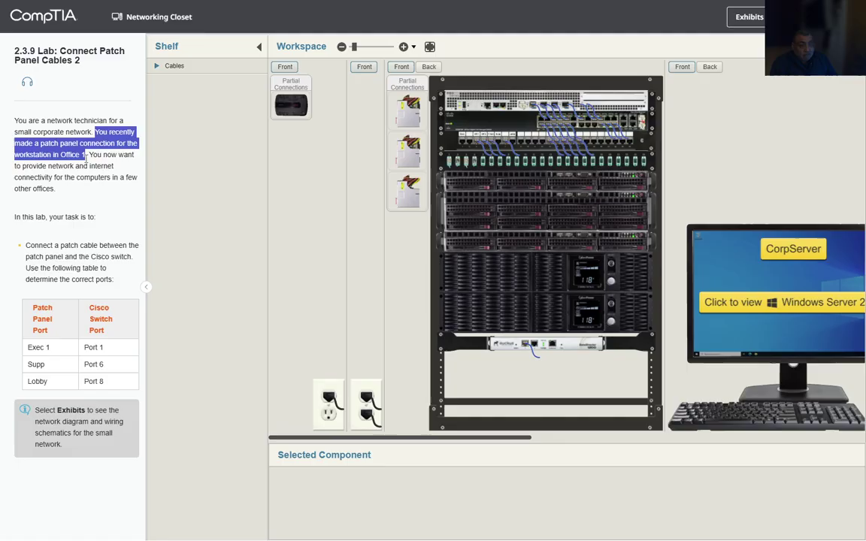
pyautogui.keyDown('shift'); pyautogui.click(89, 215); pyautogui.keyUp('shift')
pyautogui.hotkey('ctrl', 'c')
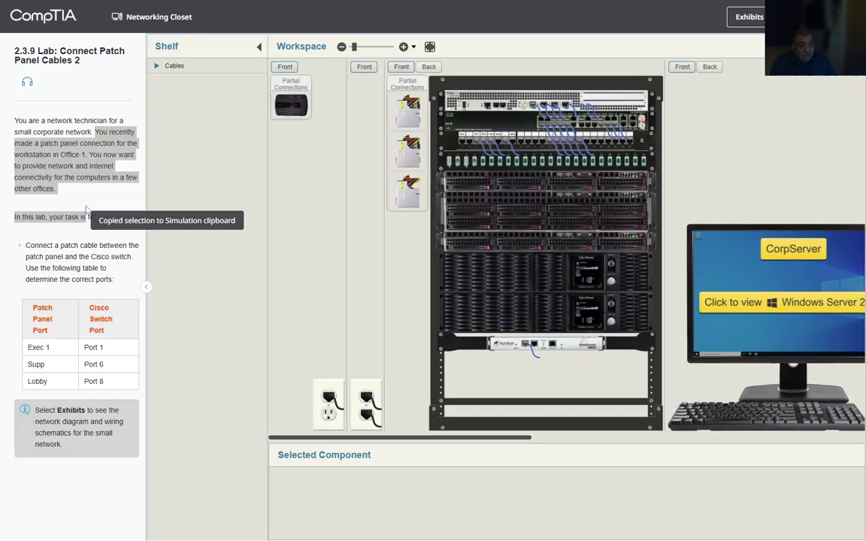
# - Copy the 'In this lab, your task is to:' line and the port-table instruction sentence
pyautogui.moveTo(16, 217); pyautogui.dragTo(100, 217)
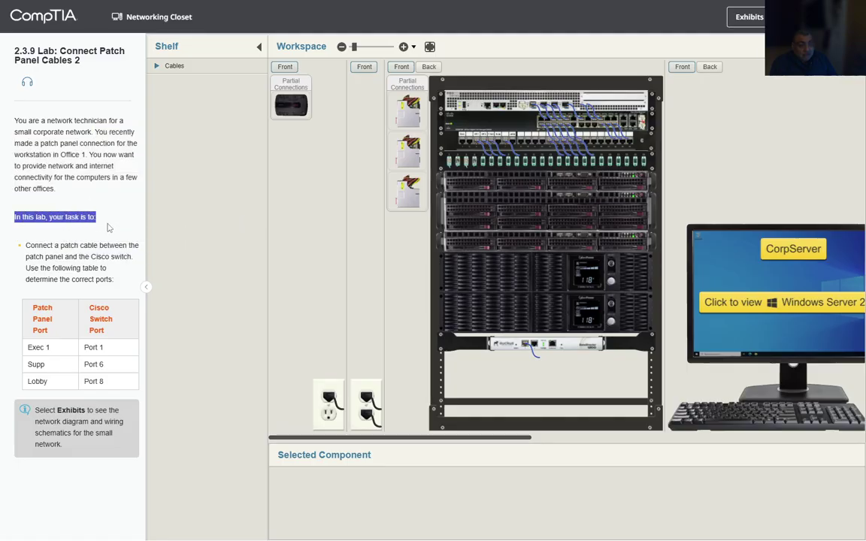
pyautogui.hotkey('ctrl', 'c')
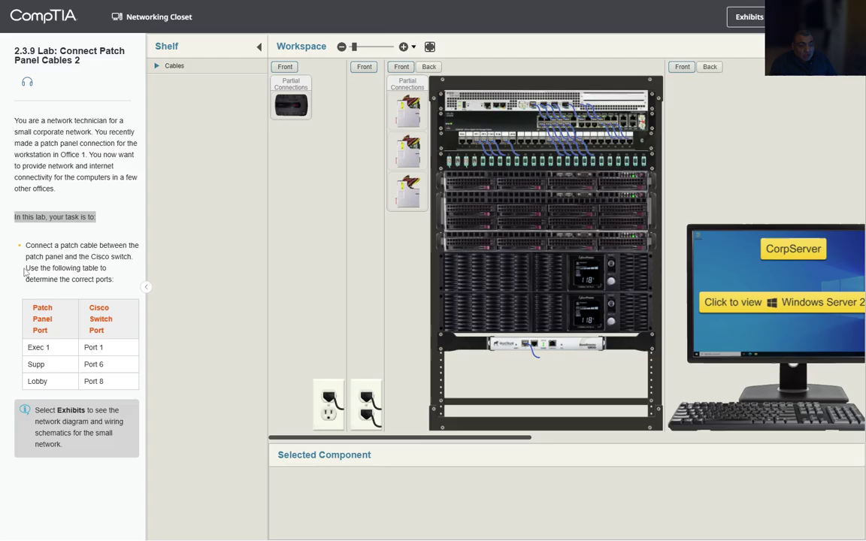
pyautogui.moveTo(30, 269); pyautogui.dragTo(124, 282)
pyautogui.hotkey('ctrl', 'c')
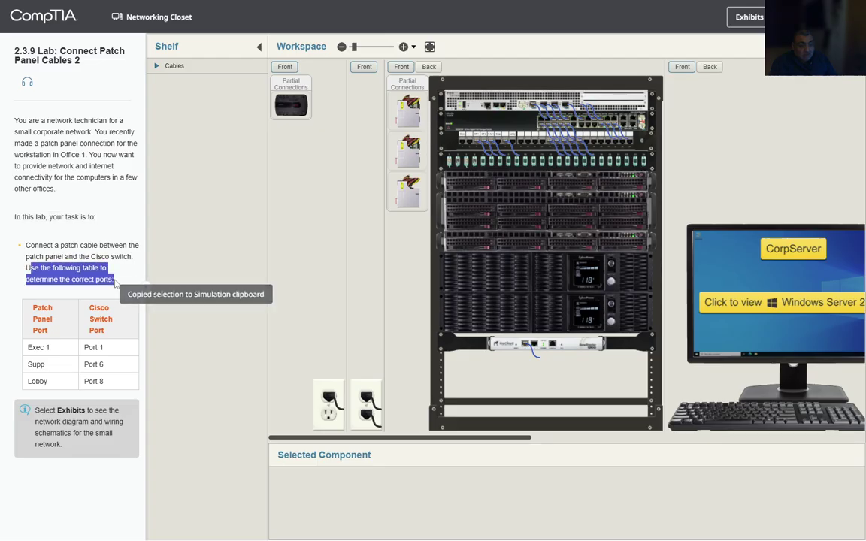
pyautogui.click(116, 282)
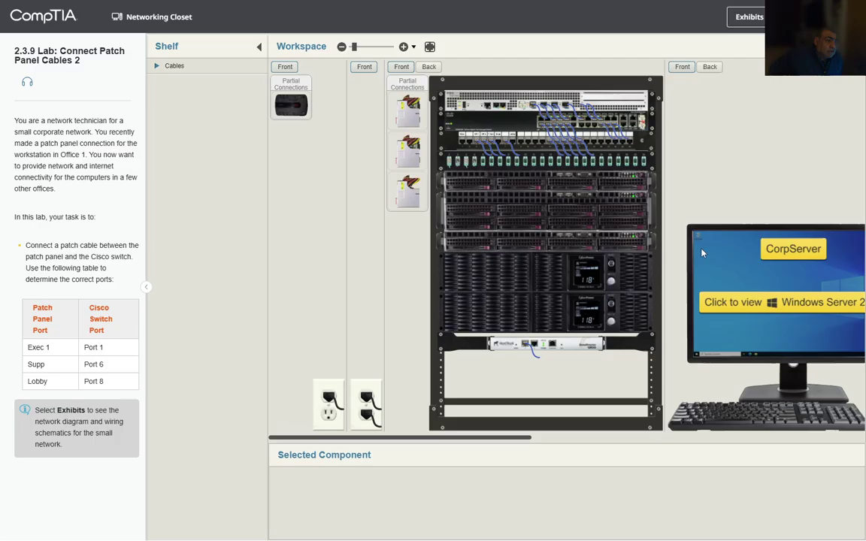
# - Expand the Shelf's Cables list and zoom the Workspace in on the rack's patch panel
pyautogui.click(155, 66)
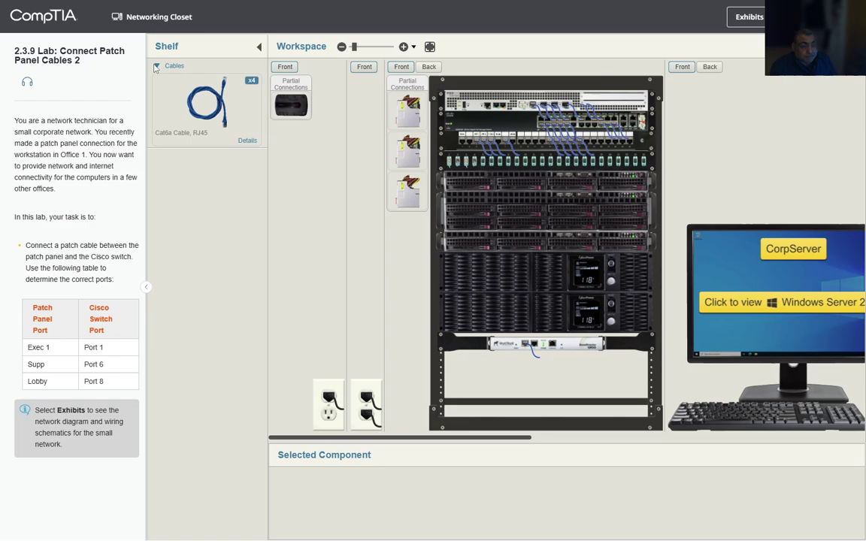
pyautogui.scroll(1, 512, 242)
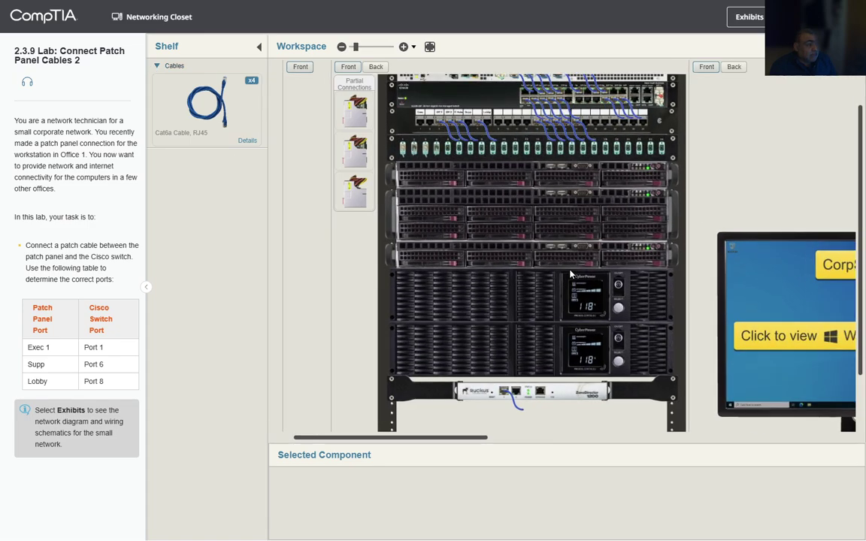
pyautogui.scroll(1, 569, 275)
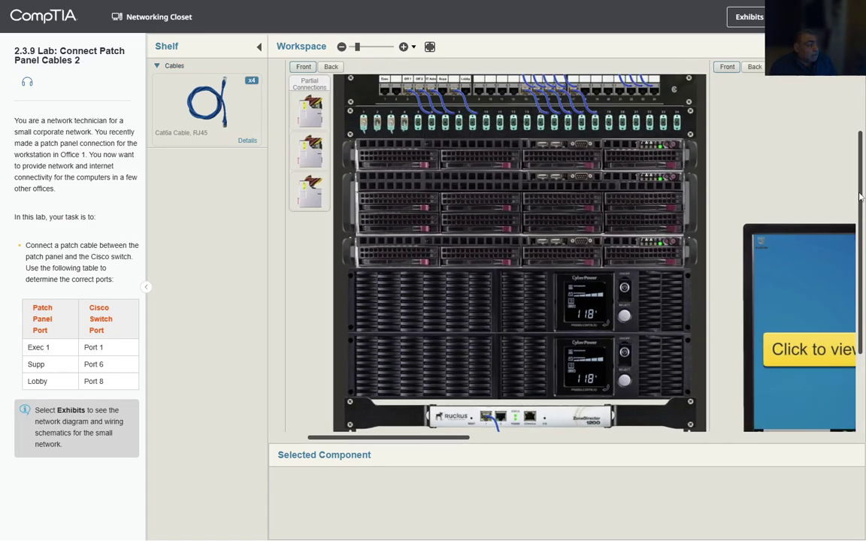
pyautogui.moveTo(858, 193); pyautogui.dragTo(863, 143)
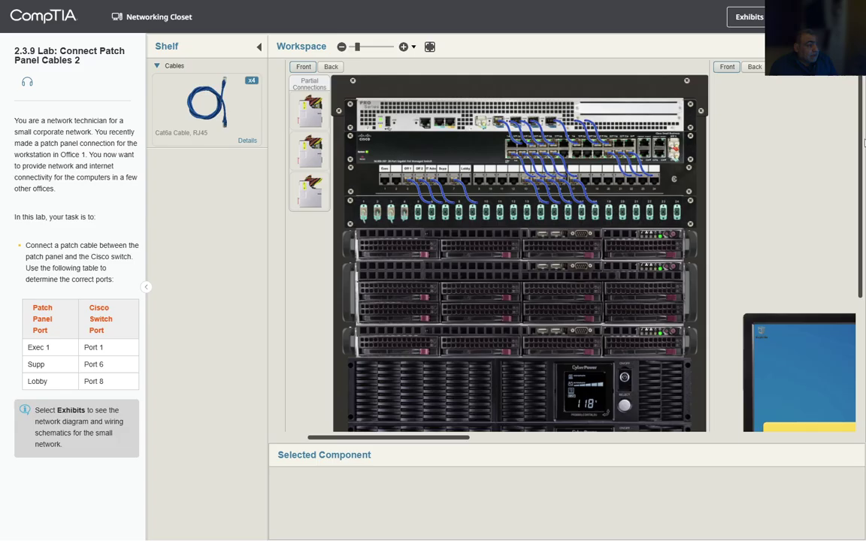
pyautogui.scroll(2, 436, 198)
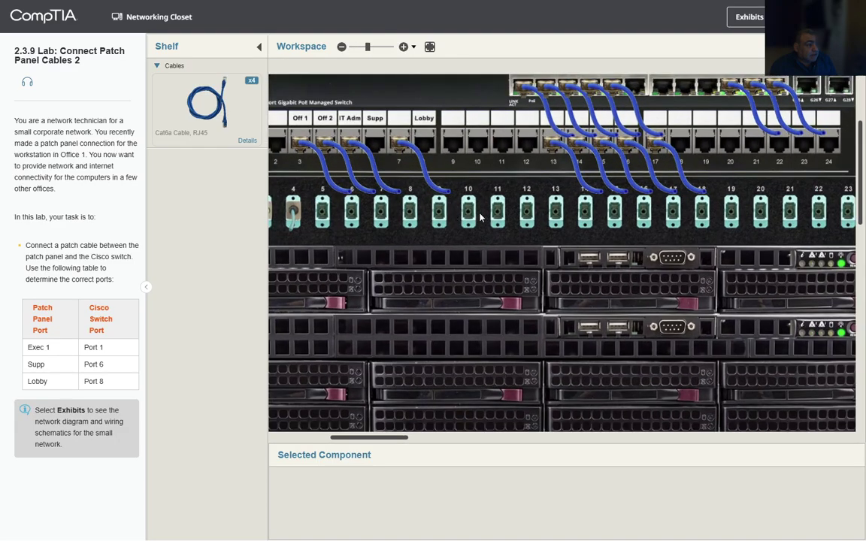
pyautogui.moveTo(391, 438); pyautogui.dragTo(381, 436)
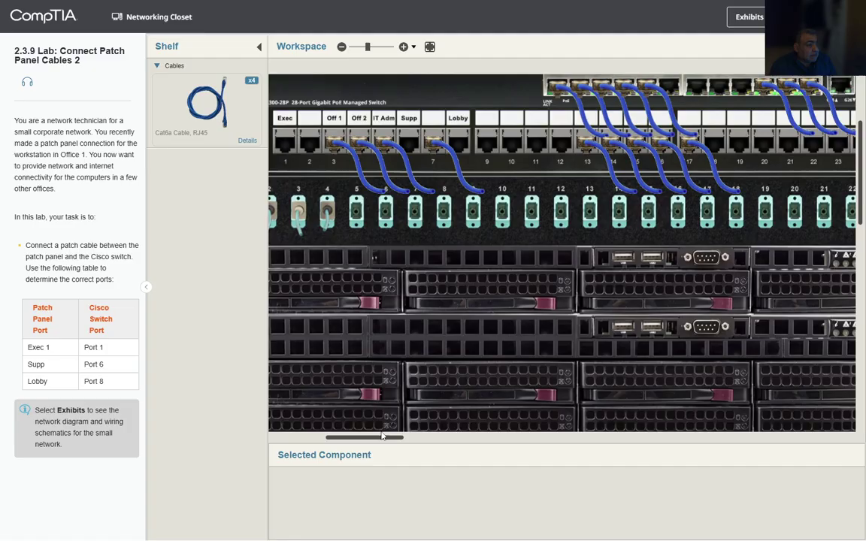
# - Pan across the patch panel and Cisco switch ports, then zoom back out to the whole rack
pyautogui.scroll(-1, 809, 303)
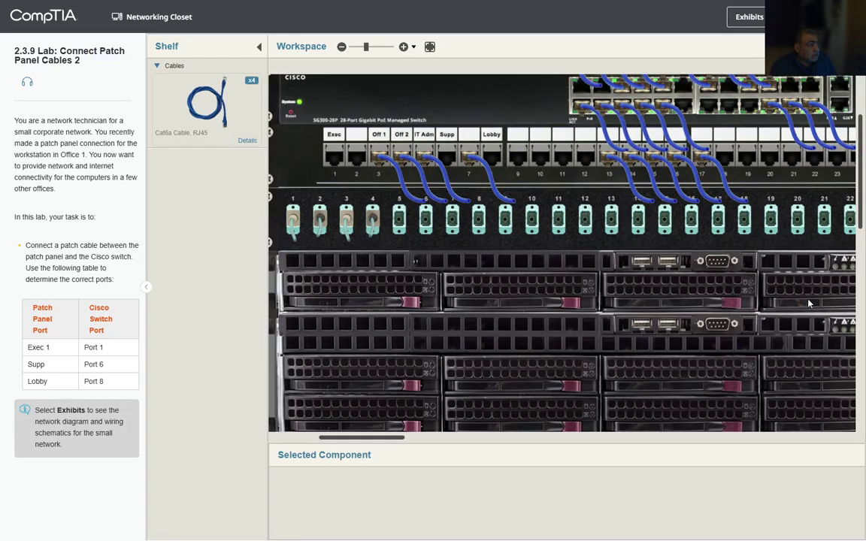
pyautogui.moveTo(862, 189); pyautogui.dragTo(863, 164)
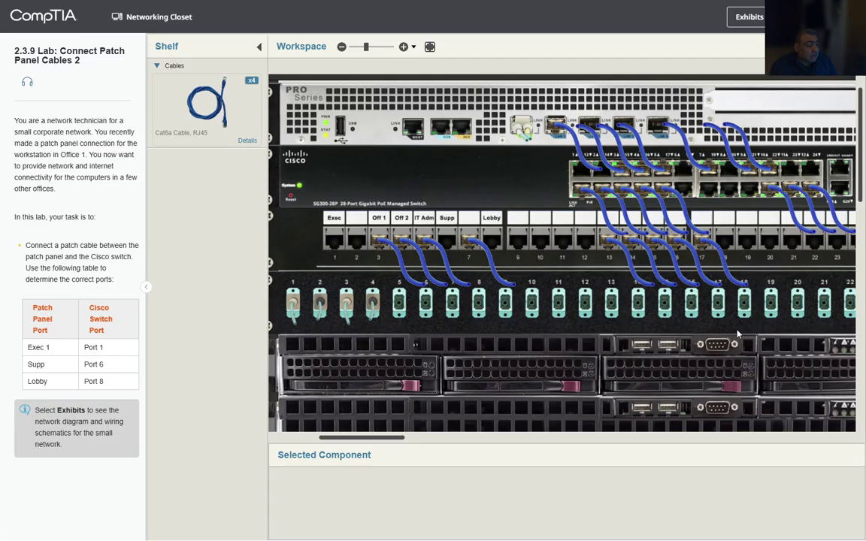
pyautogui.moveTo(399, 436); pyautogui.dragTo(402, 436)
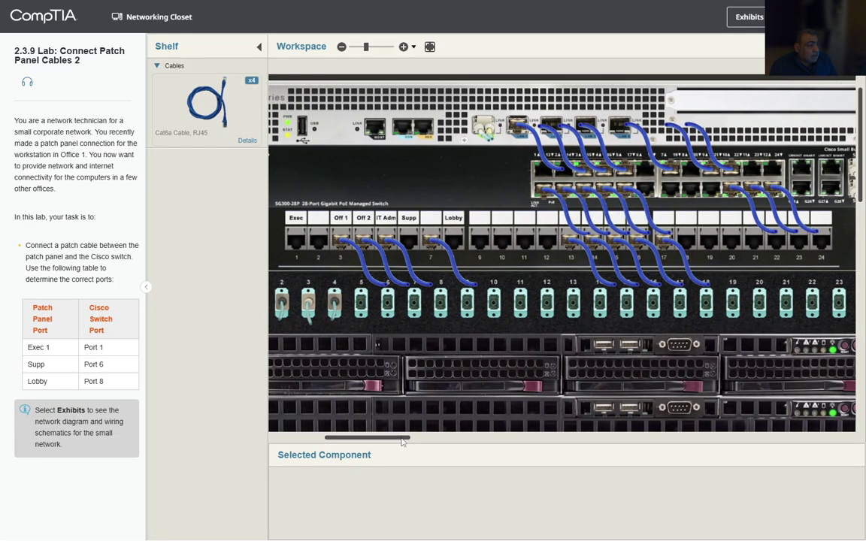
pyautogui.moveTo(403, 442); pyautogui.dragTo(399, 441)
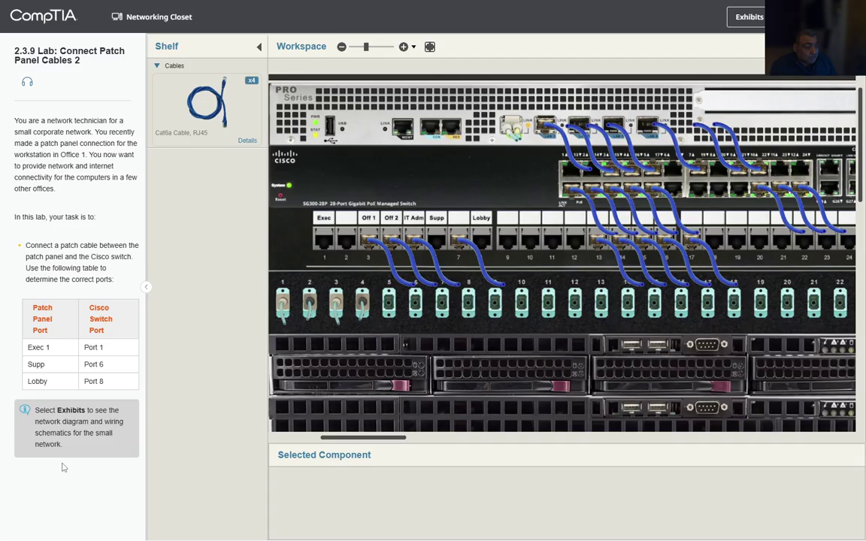
pyautogui.click(701, 378)
pyautogui.scroll(-1, 702, 378)
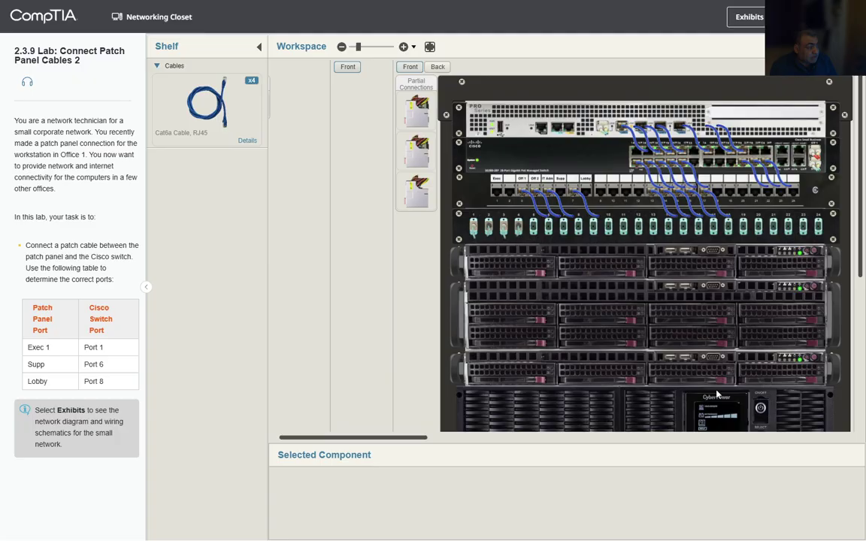
pyautogui.scroll(-2, 786, 302)
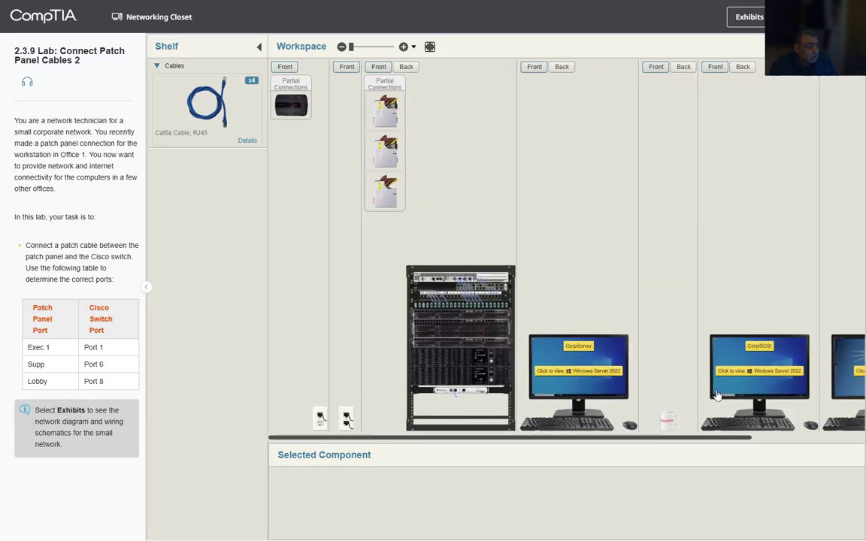
pyautogui.moveTo(426, 439); pyautogui.dragTo(557, 444)
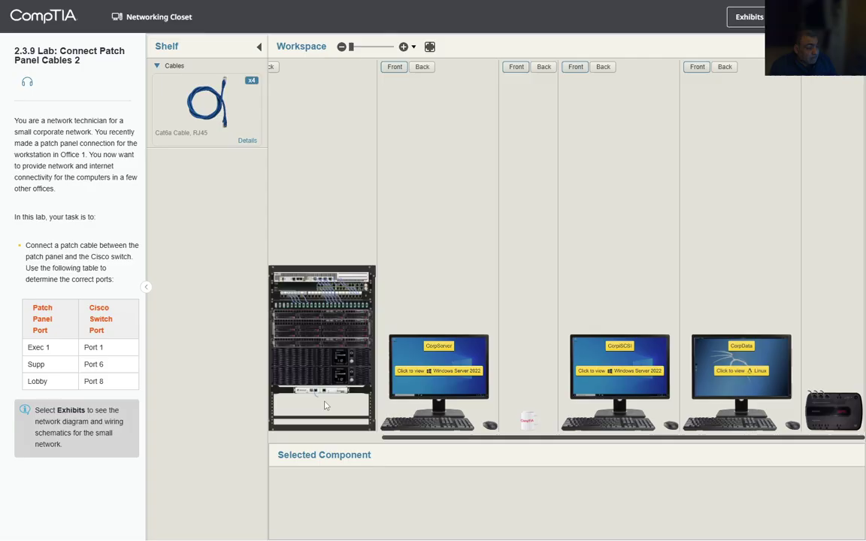
pyautogui.scroll(3, 317, 392)
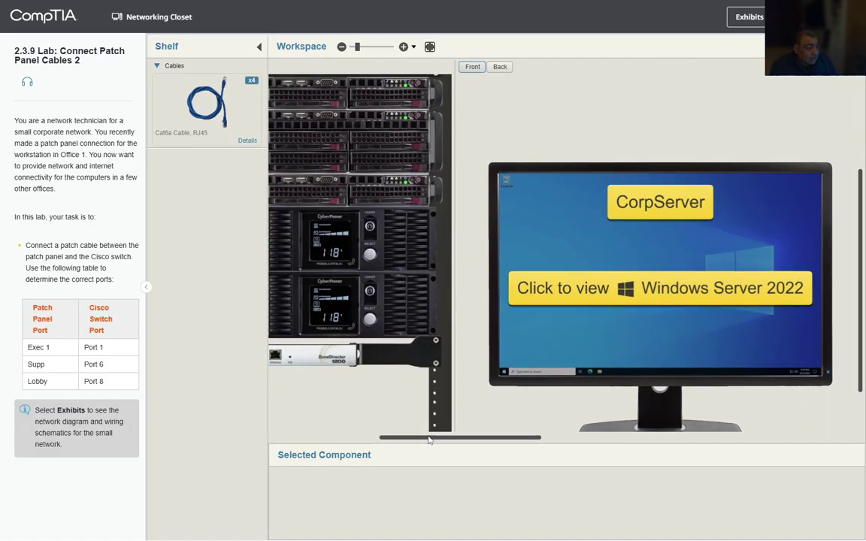
pyautogui.scroll(3, 388, 397)
pyautogui.scroll(2, 421, 421)
pyautogui.scroll(2, 553, 365)
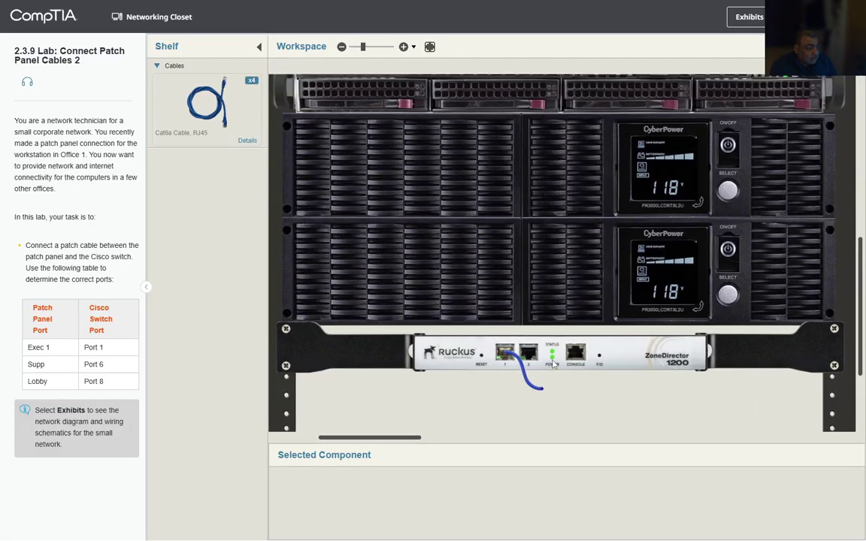
pyautogui.scroll(2, 481, 369)
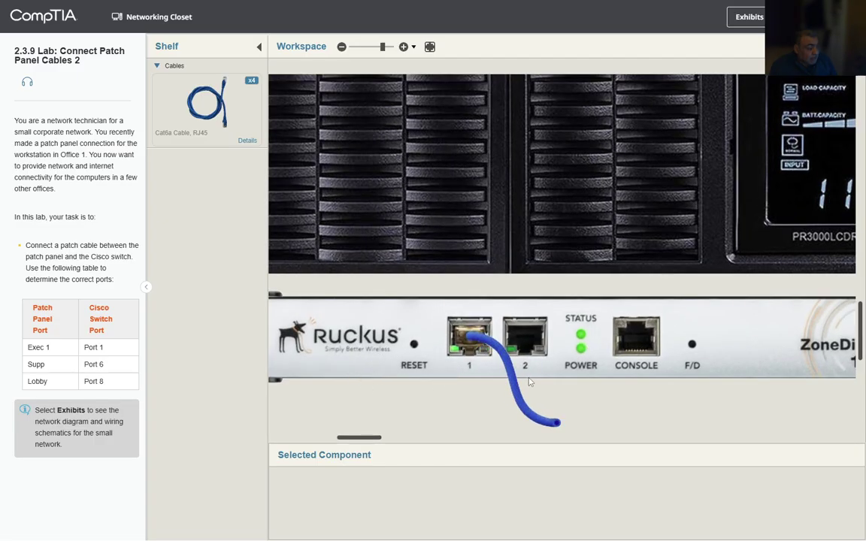
pyautogui.scroll(-2, 536, 379)
pyautogui.scroll(-2, 536, 380)
pyautogui.scroll(-1, 536, 379)
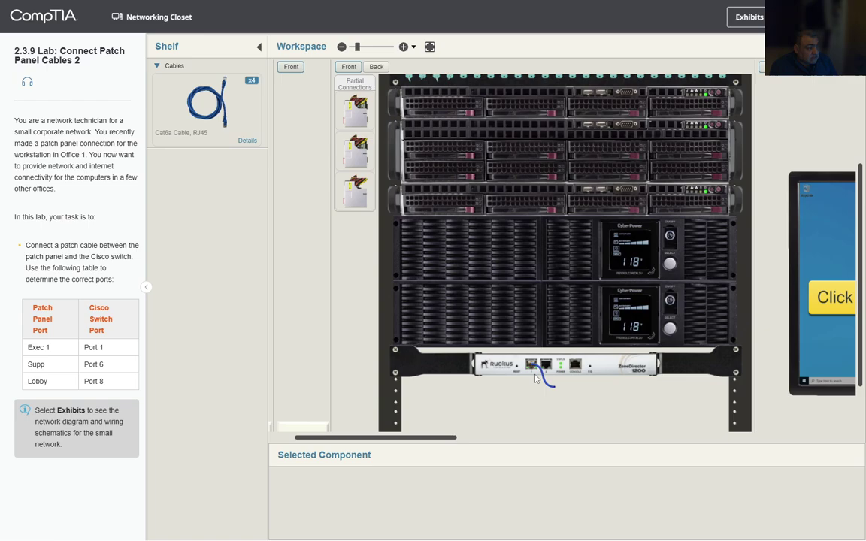
pyautogui.scroll(-1, 536, 379)
pyautogui.scroll(-1, 536, 380)
pyautogui.scroll(-1, 536, 380)
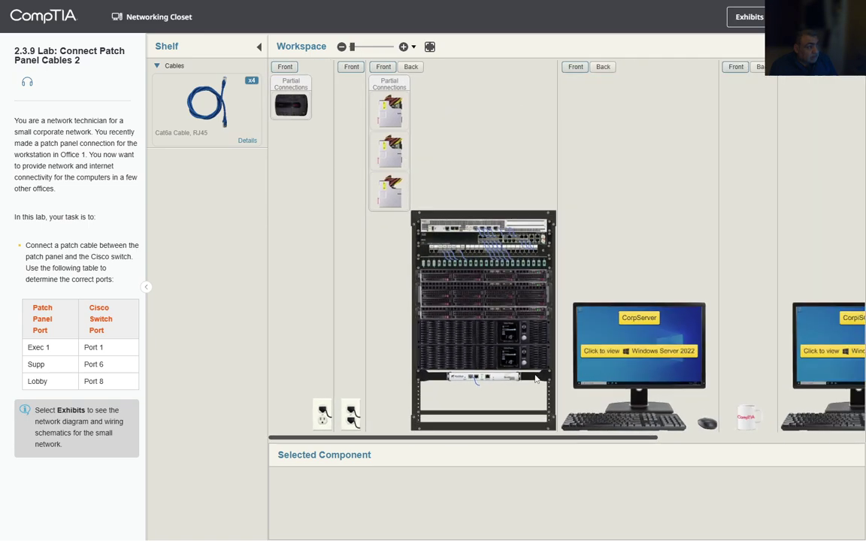
pyautogui.scroll(-1, 536, 380)
pyautogui.scroll(-1, 536, 379)
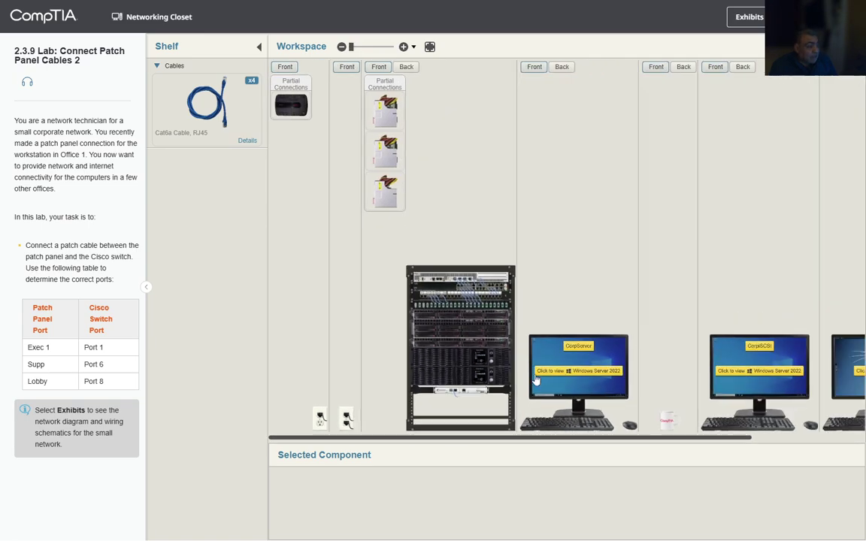
pyautogui.scroll(1, 536, 380)
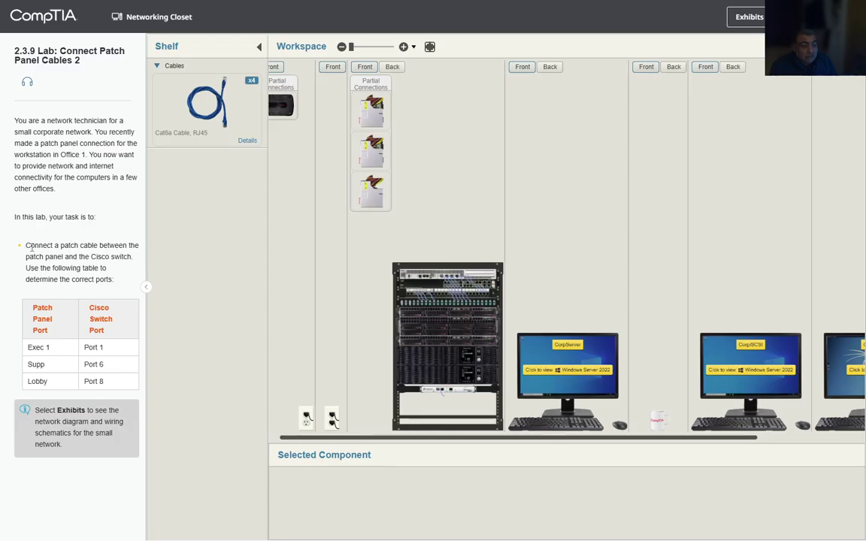
# - Copy the patch-cable task instructions and zoom the Workspace toward the rack
pyautogui.moveTo(27, 244); pyautogui.dragTo(107, 279)
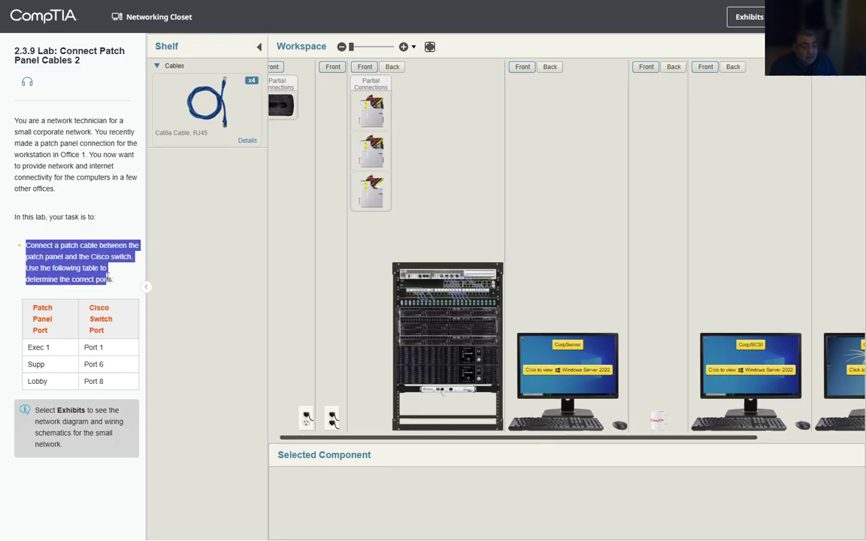
pyautogui.hotkey('ctrl', 'c')
pyautogui.scroll(1, 482, 314)
pyautogui.scroll(2, 482, 315)
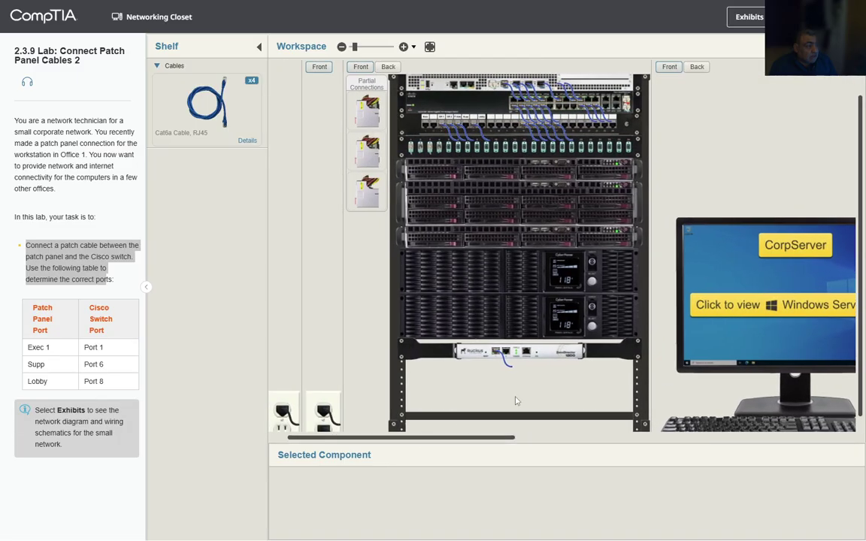
pyautogui.scroll(1, 573, 303)
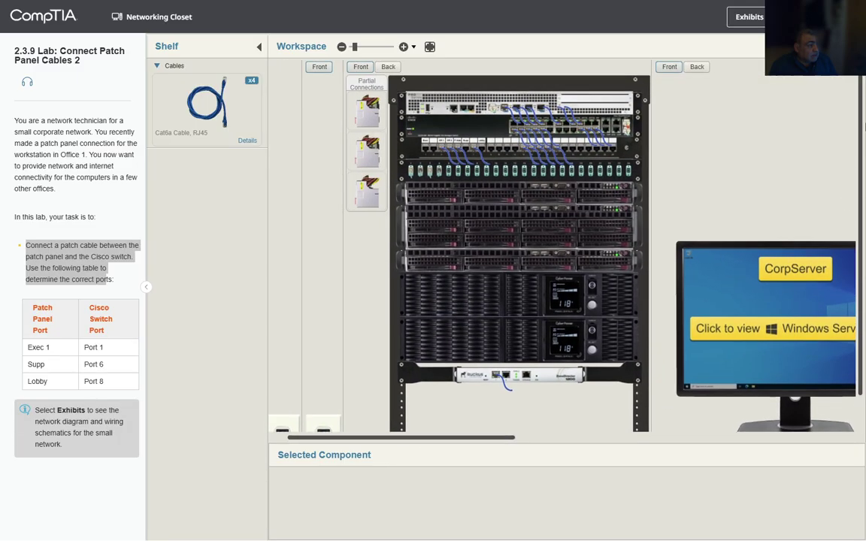
pyautogui.scroll(1, 573, 303)
# - Center the view on the patch panel and switch, then take a Cat6a RJ45 cable from the Shelf
pyautogui.scroll(1, 573, 303)
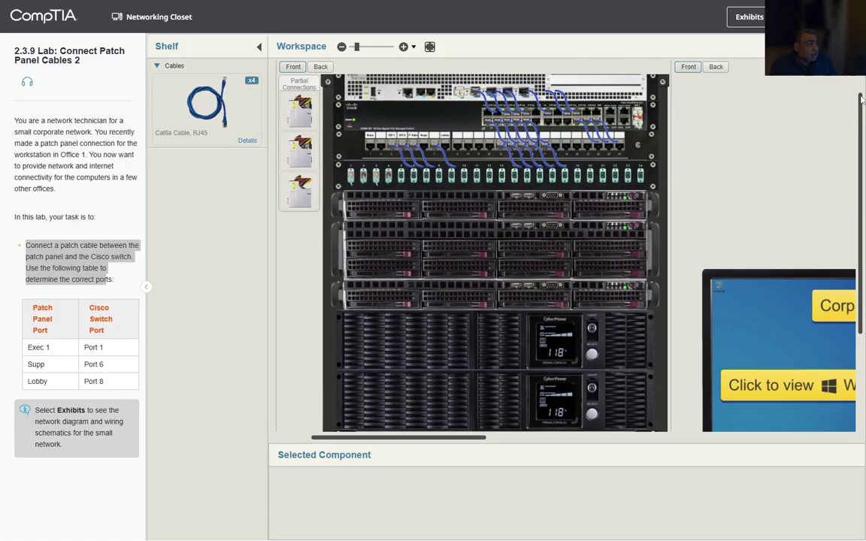
pyautogui.scroll(5, 421, 236)
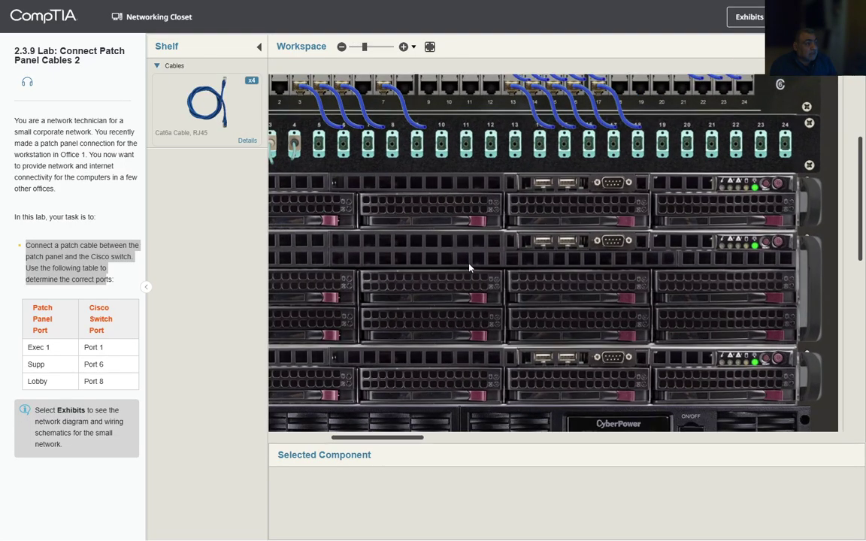
pyautogui.moveTo(861, 144); pyautogui.dragTo(861, 95)
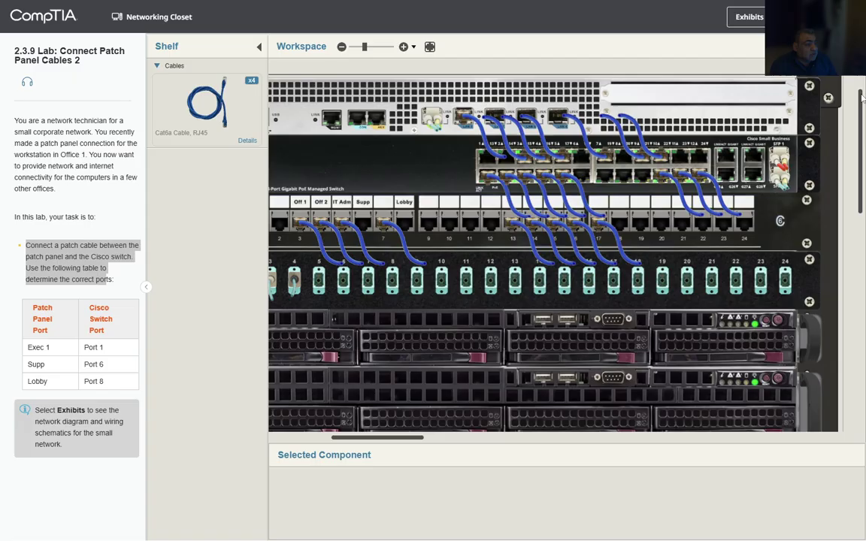
pyautogui.moveTo(410, 439); pyautogui.dragTo(401, 439)
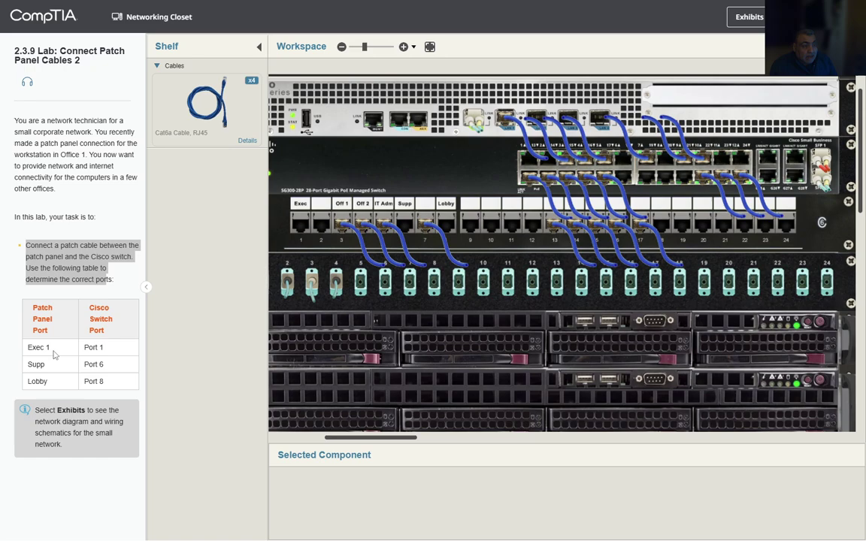
pyautogui.click(196, 113)
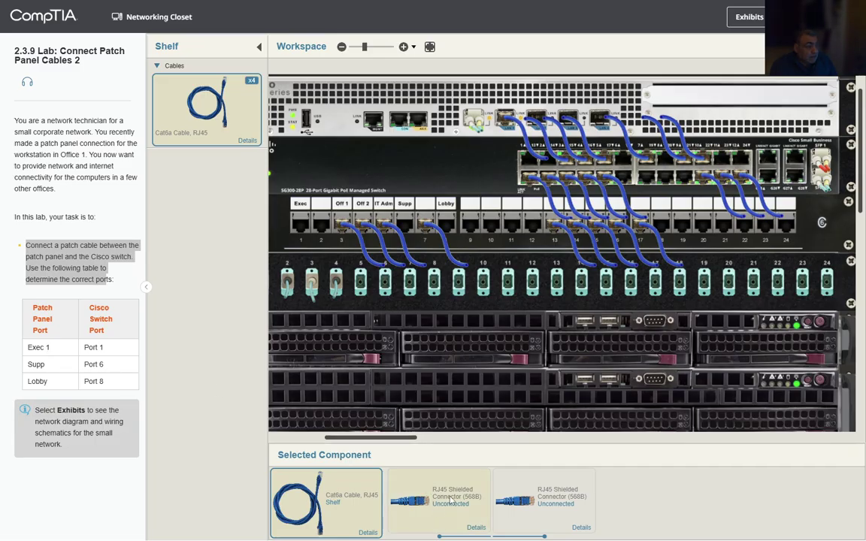
# - Plug one Cat6a connector into patch panel port 1 (Exec) and the other into switch port 1
pyautogui.moveTo(423, 495); pyautogui.dragTo(303, 230)
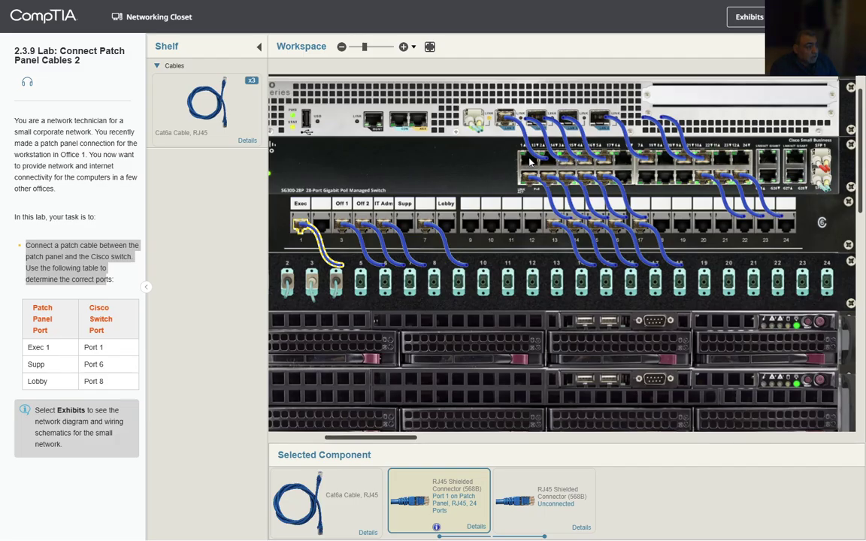
pyautogui.moveTo(541, 472); pyautogui.dragTo(529, 161)
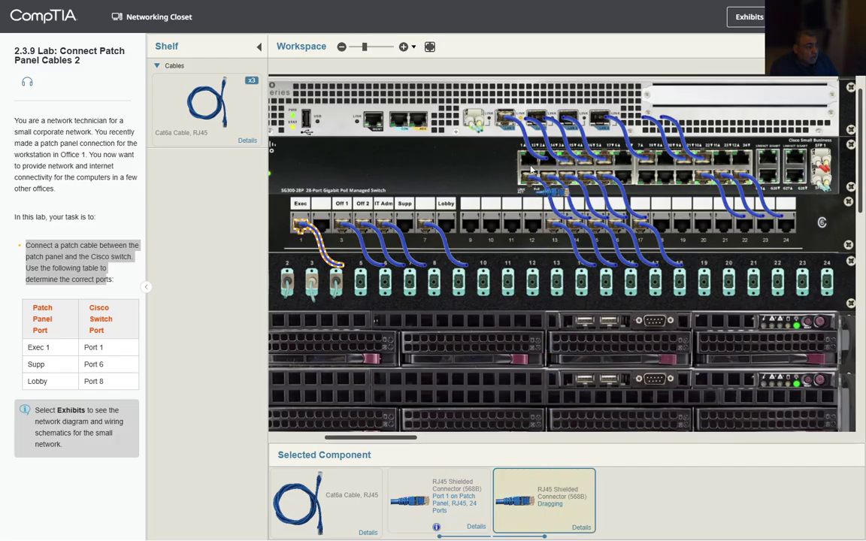
pyautogui.moveTo(529, 161); pyautogui.dragTo(529, 162)
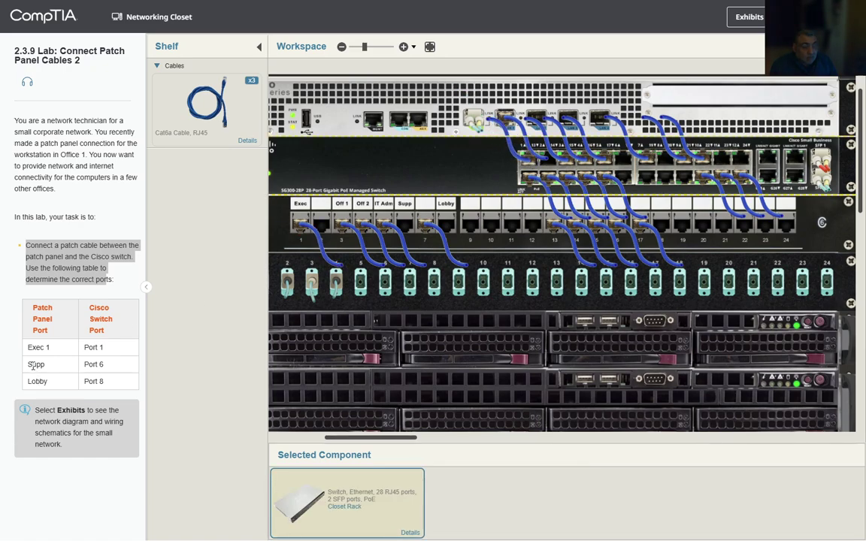
# - Copy 'Supp', take another Cat6a cable and plug one end into the Supp patch-panel port
pyautogui.moveTo(29, 364); pyautogui.dragTo(56, 368)
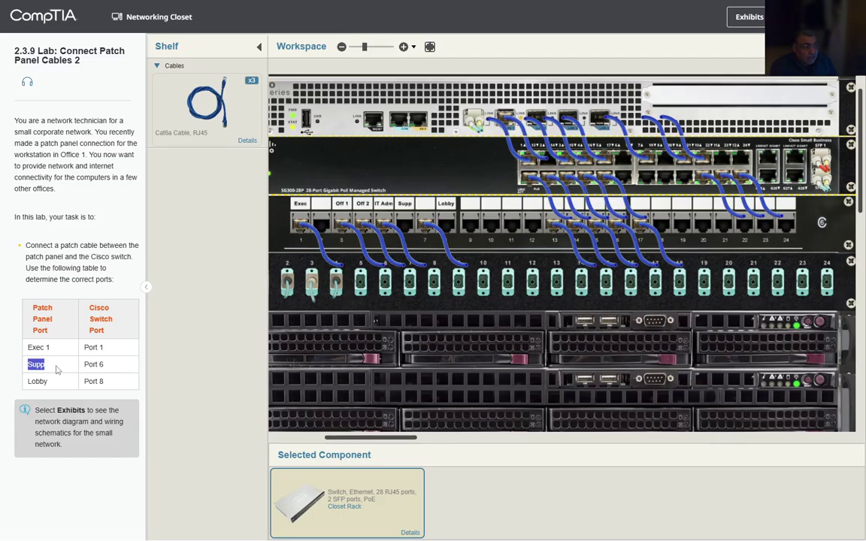
pyautogui.hotkey('ctrl', 'c')
pyautogui.click(197, 111)
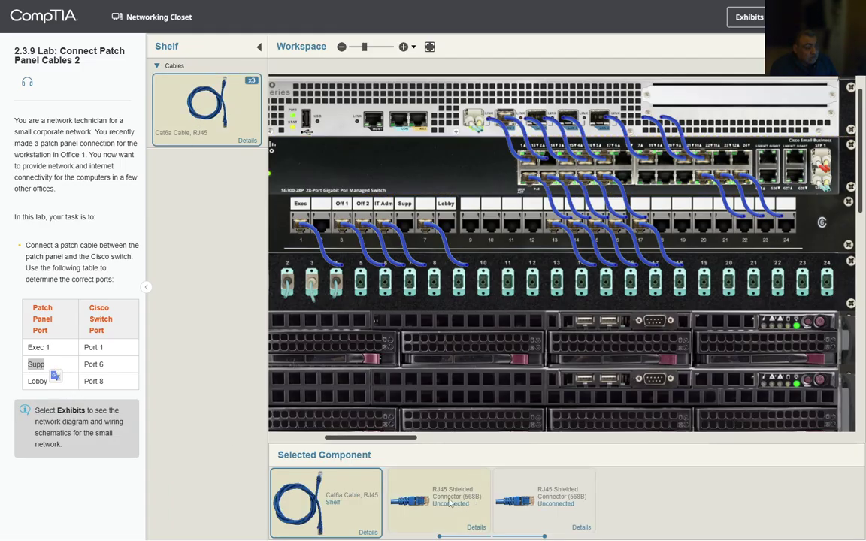
pyautogui.moveTo(410, 496)
pyautogui.mouseDown()
pyautogui.moveTo(426, 402)
pyautogui.moveTo(404, 227)
pyautogui.mouseUp()
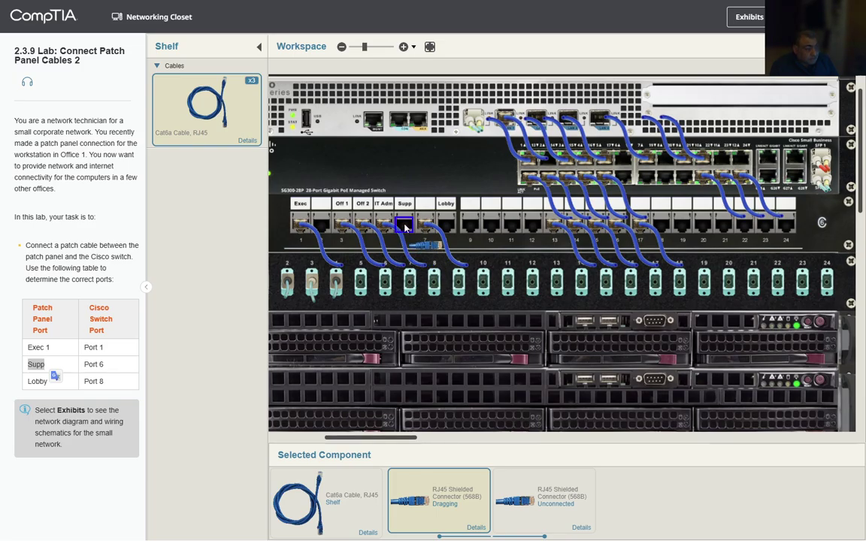
pyautogui.moveTo(405, 227); pyautogui.dragTo(405, 229)
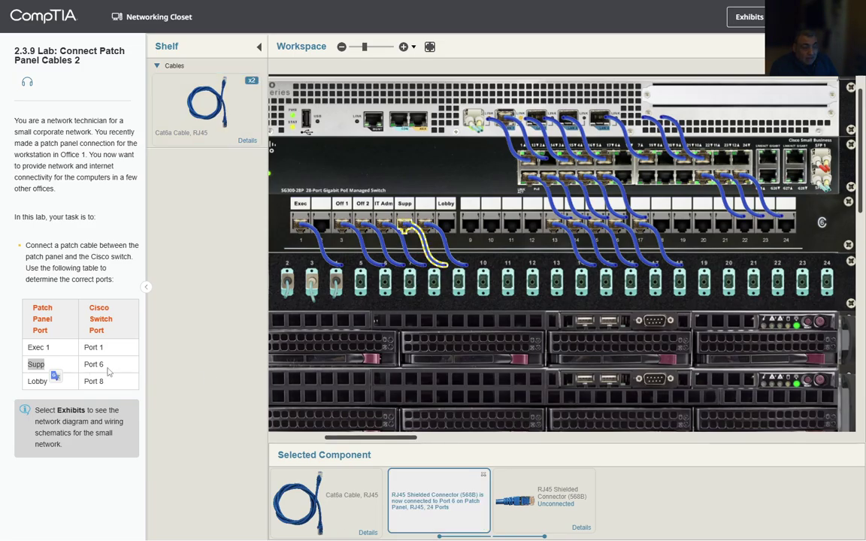
# - Copy 'Port 6' and plug the cable's free end into Cisco switch port 6
pyautogui.moveTo(105, 365); pyautogui.dragTo(83, 365)
pyautogui.click(84, 375)
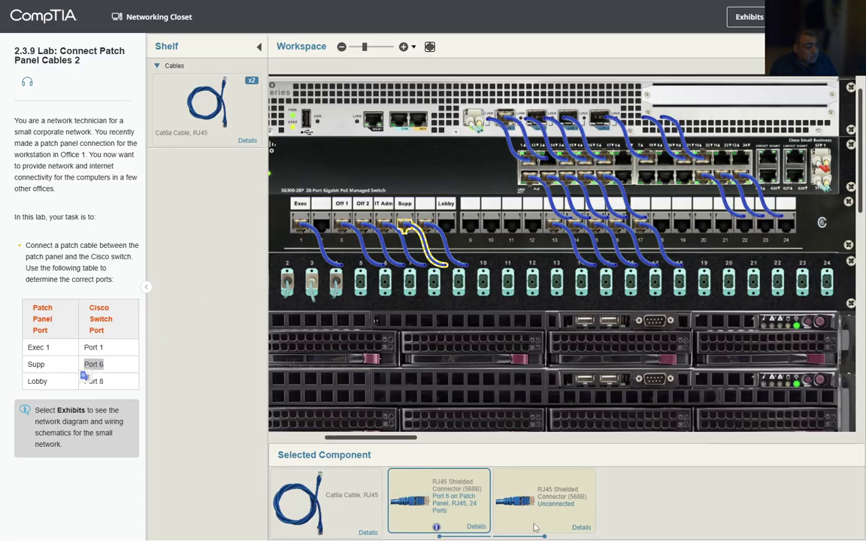
pyautogui.moveTo(515, 500)
pyautogui.mouseDown()
pyautogui.moveTo(627, 173)
pyautogui.moveTo(623, 163)
pyautogui.mouseUp()
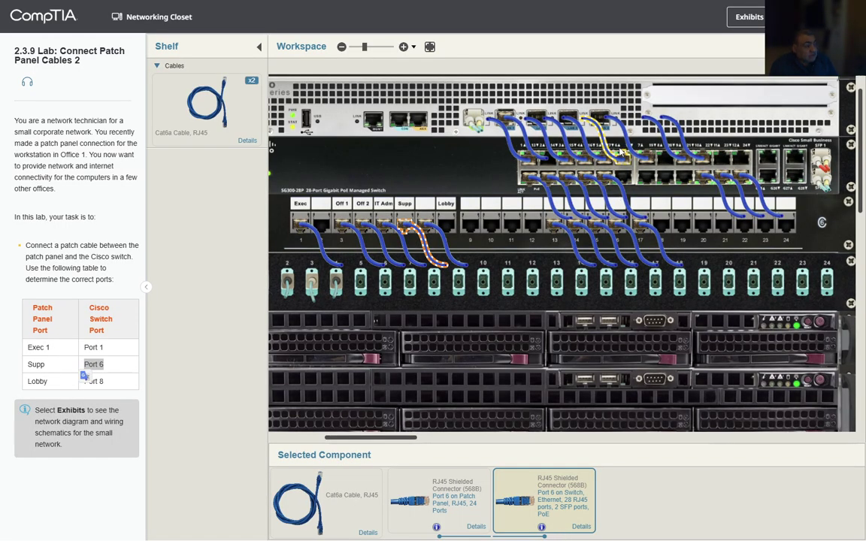
pyautogui.scroll(2, 621, 151)
pyautogui.scroll(2, 609, 151)
pyautogui.scroll(2, 593, 150)
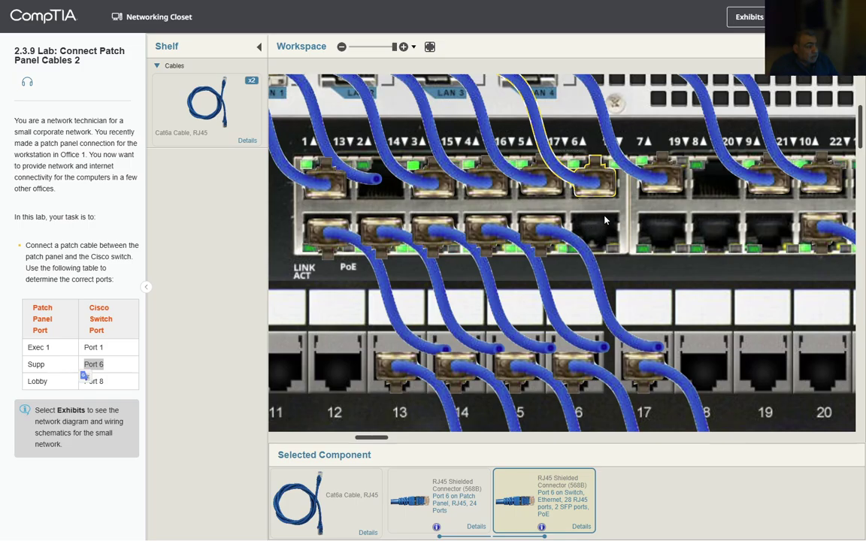
pyautogui.scroll(-3, 616, 238)
pyautogui.scroll(-2, 616, 238)
pyautogui.scroll(-1, 616, 238)
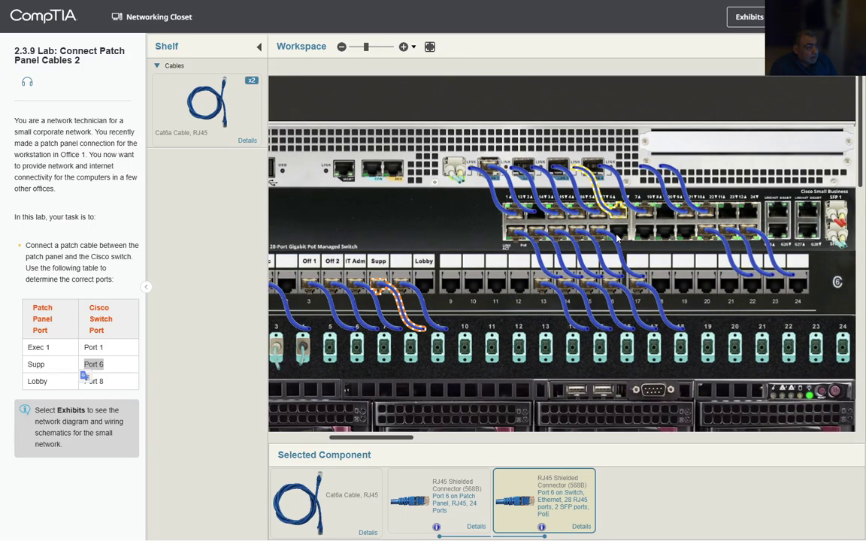
pyautogui.scroll(-1, 616, 238)
pyautogui.scroll(1, 617, 238)
pyautogui.scroll(1, 616, 238)
pyautogui.scroll(1, 617, 238)
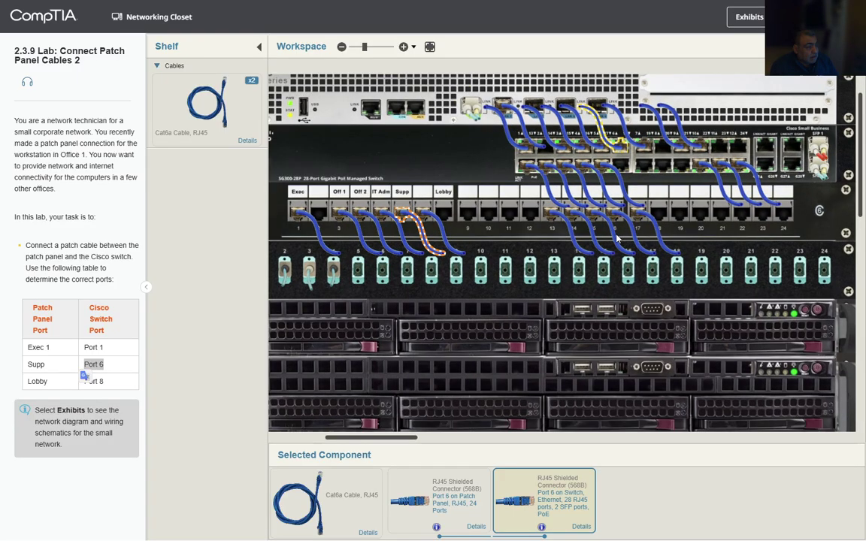
pyautogui.scroll(1, 617, 238)
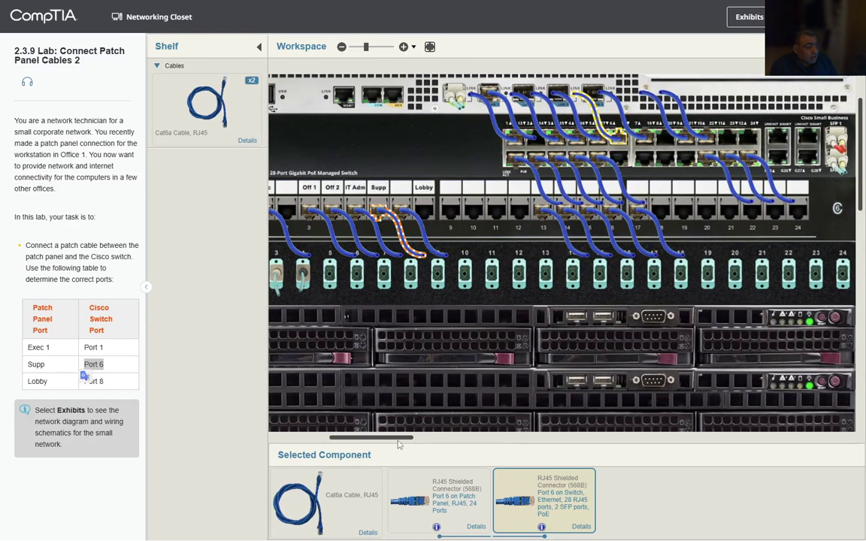
pyautogui.moveTo(398, 442); pyautogui.dragTo(394, 442)
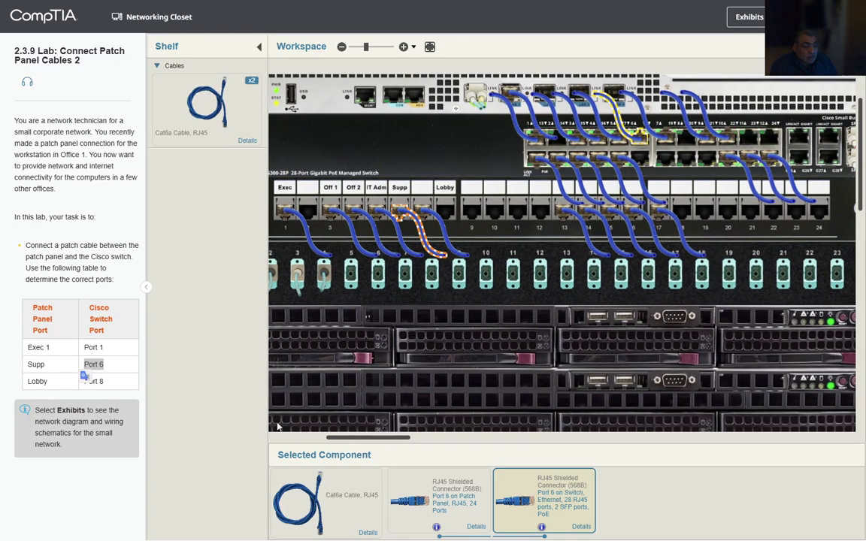
# - Copy 'Lobby', take a fresh Cat6a cable and plug one end into the Lobby patch-panel port
pyautogui.doubleClick(36, 381)
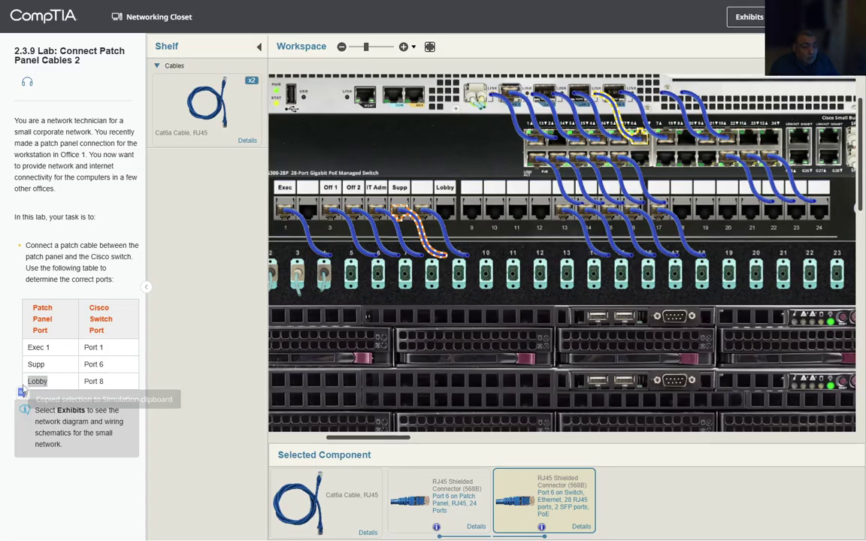
pyautogui.hotkey('ctrl', 'c')
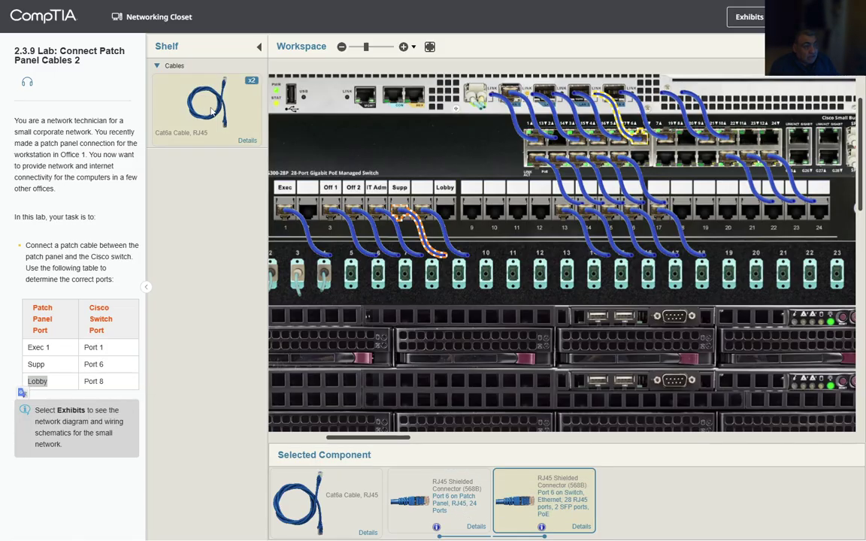
pyautogui.click(201, 112)
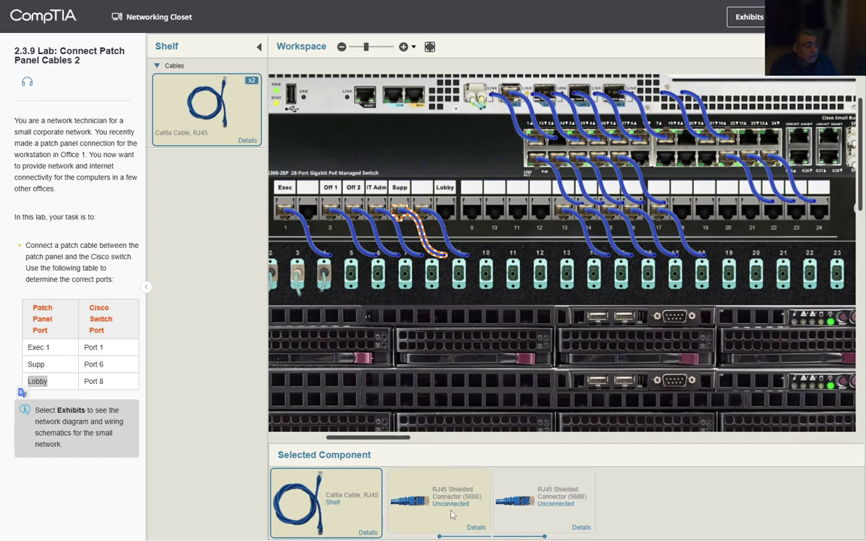
pyautogui.moveTo(408, 472)
pyautogui.mouseDown()
pyautogui.moveTo(452, 295)
pyautogui.moveTo(446, 215)
pyautogui.mouseUp()
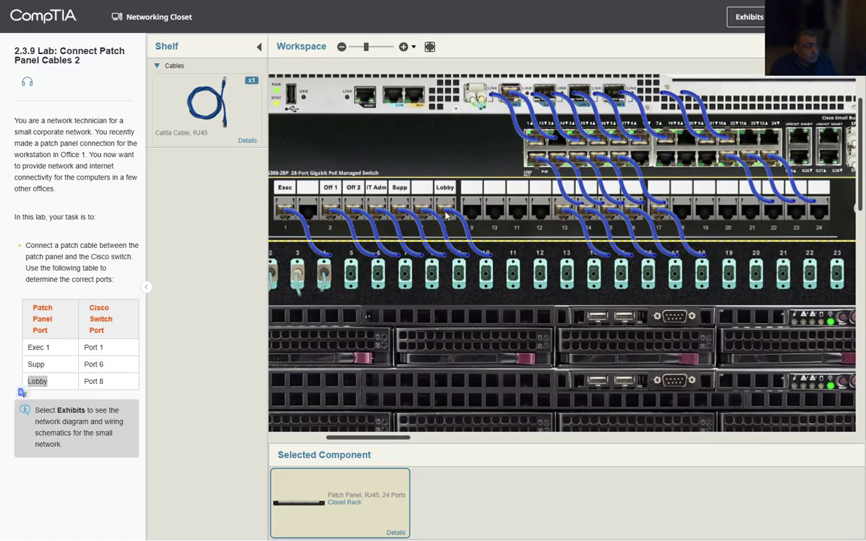
pyautogui.click(445, 215)
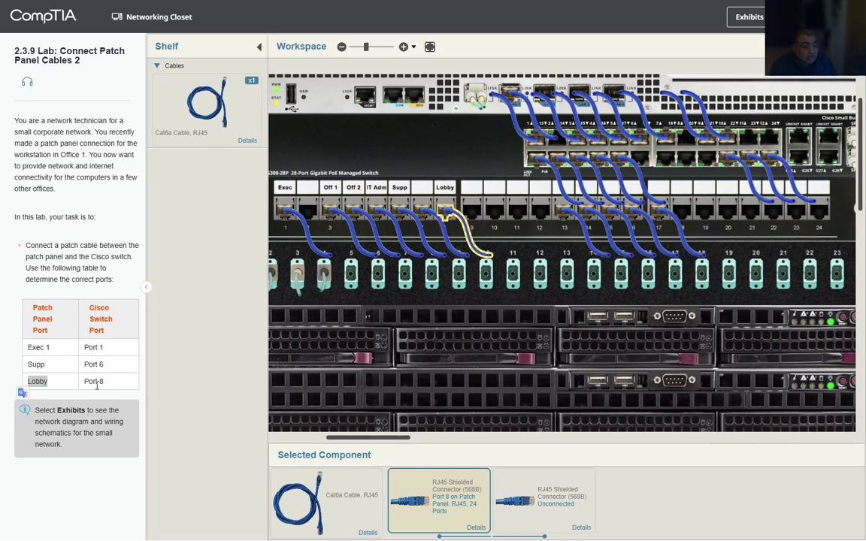
# - Copy 'Port 8', zoom in and plug the cable's other end into switch port 8
pyautogui.moveTo(103, 381); pyautogui.dragTo(83, 382)
pyautogui.hotkey('ctrl', 'c')
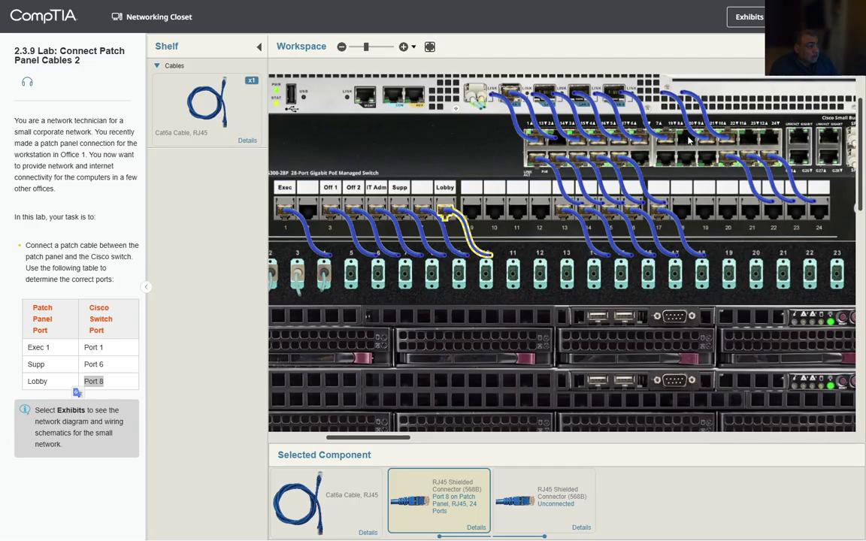
pyautogui.scroll(2, 665, 148)
pyautogui.scroll(3, 664, 148)
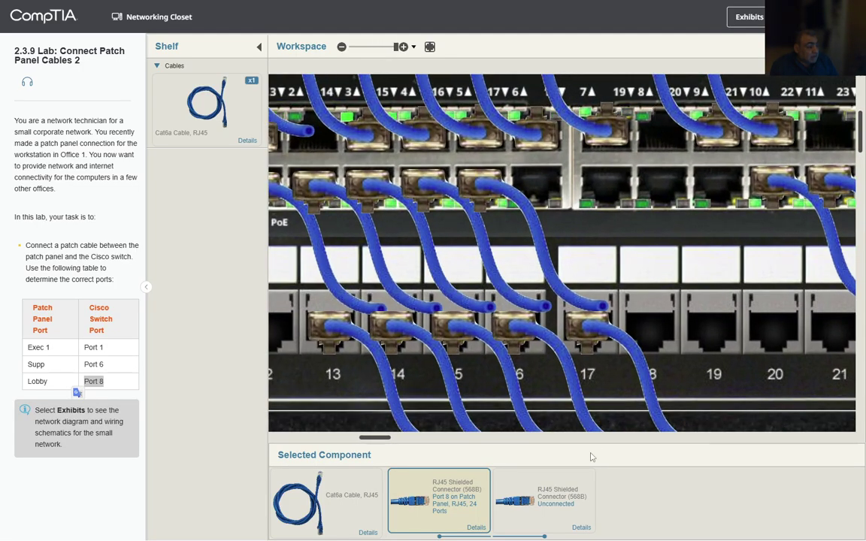
pyautogui.moveTo(541, 500); pyautogui.dragTo(658, 133)
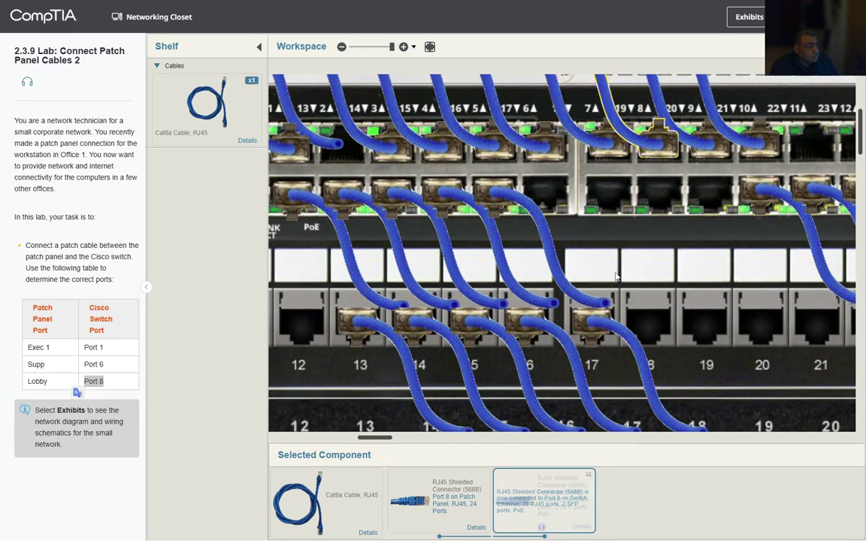
pyautogui.scroll(-3, 615, 277)
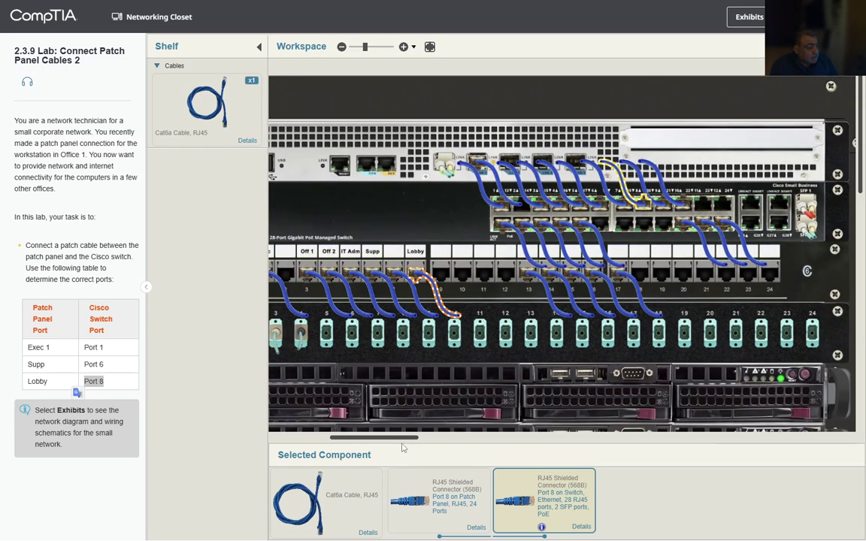
pyautogui.scroll(-2, 356, 399)
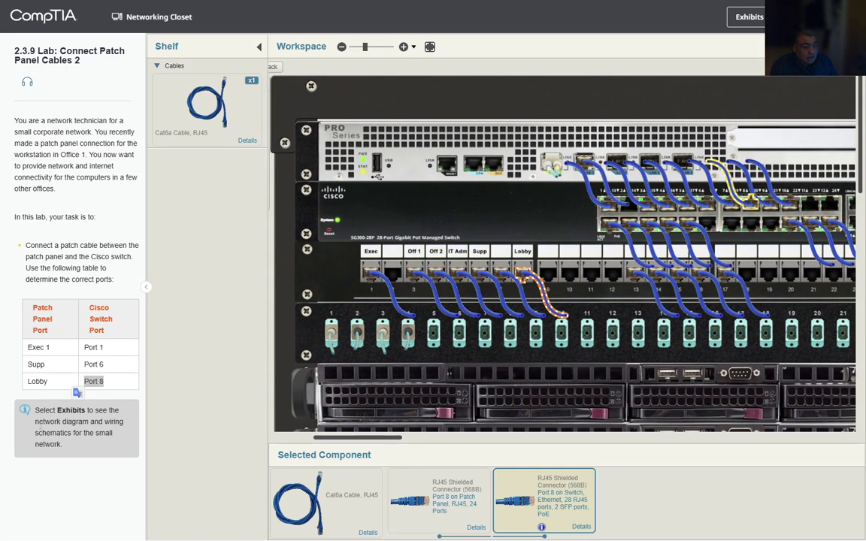
# - Copy the network diagram hint and open the Exhibits office wiring diagram
pyautogui.click(43, 422)
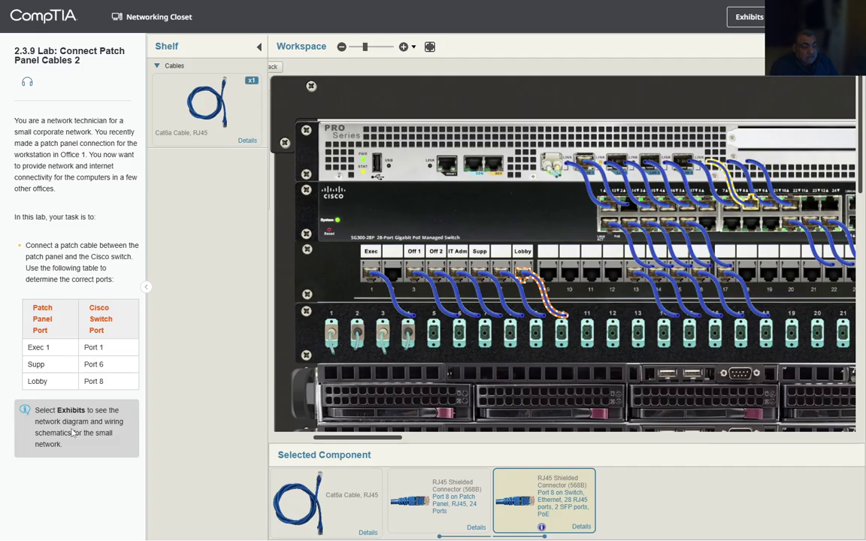
pyautogui.moveTo(35, 422); pyautogui.dragTo(99, 453)
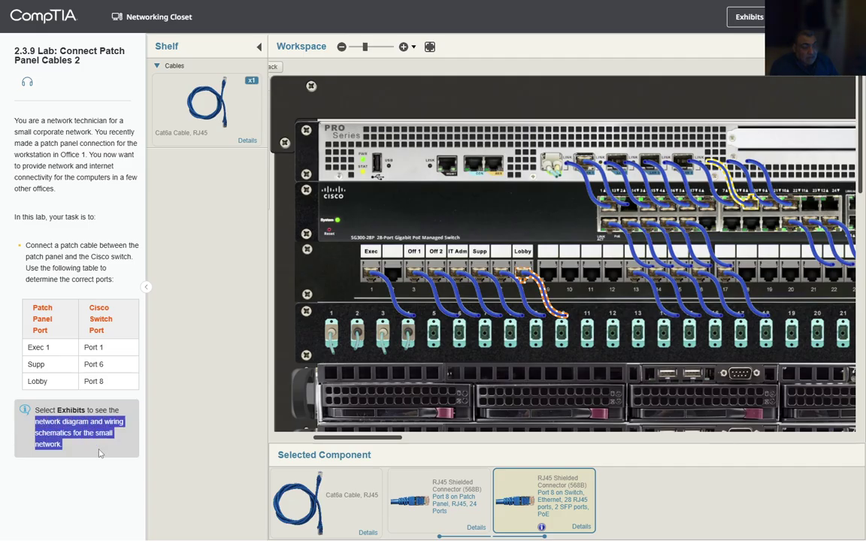
pyautogui.hotkey('ctrl', 'c')
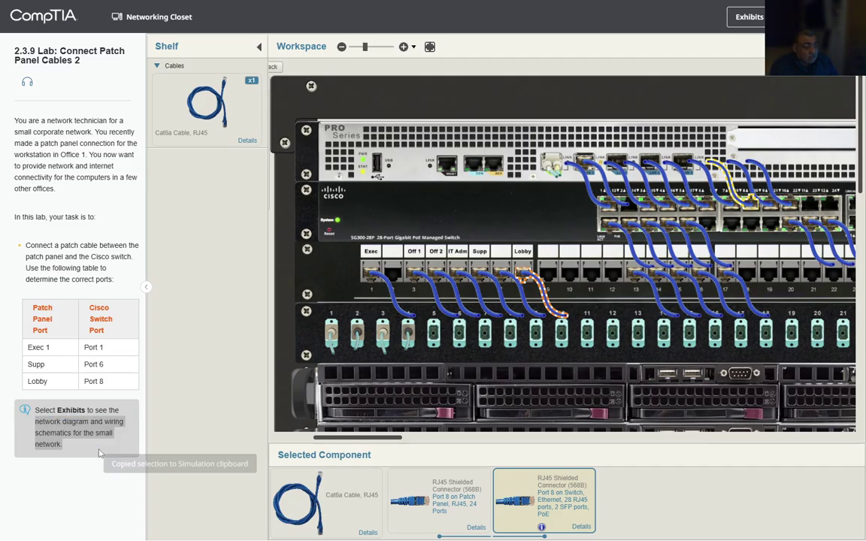
pyautogui.click(748, 17)
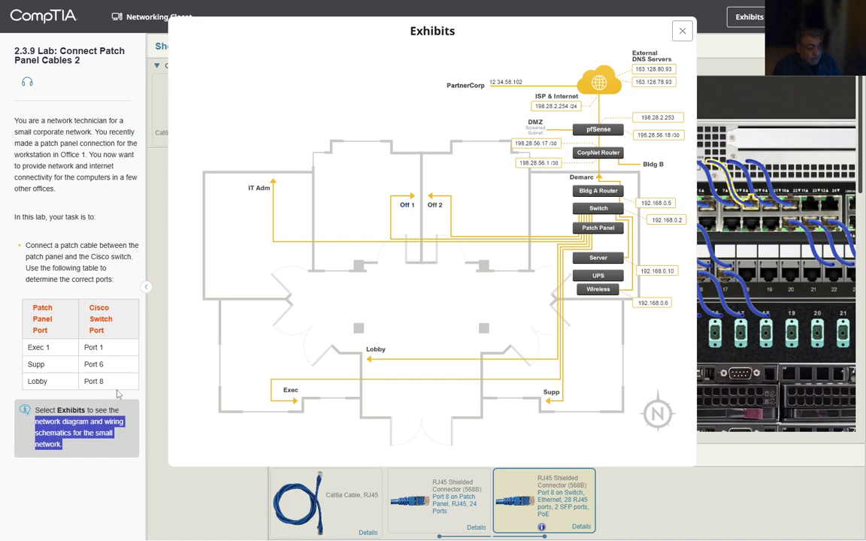
pyautogui.moveTo(108, 370)
pyautogui.mouseDown()
pyautogui.moveTo(85, 370)
pyautogui.moveTo(83, 382)
pyautogui.mouseUp()
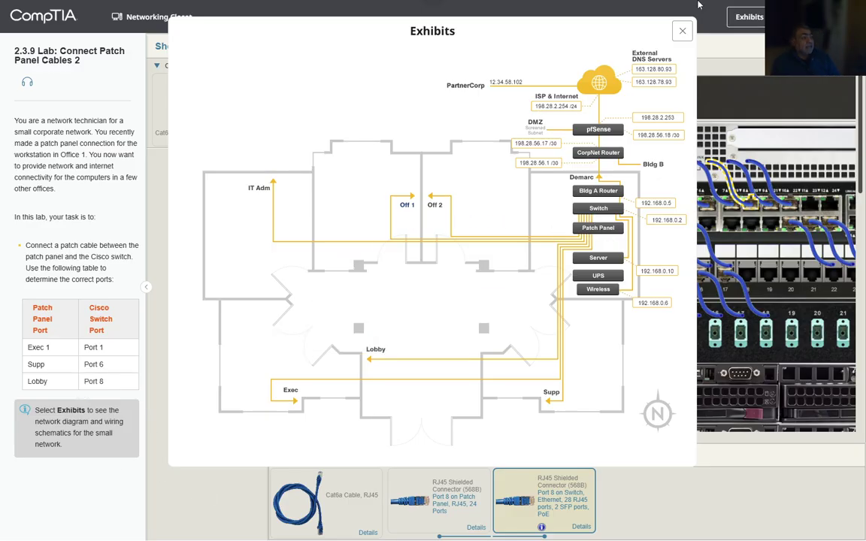
# - Close the exhibit, submit the lab for scoring and highlight the 100% result
pyautogui.click(682, 32)
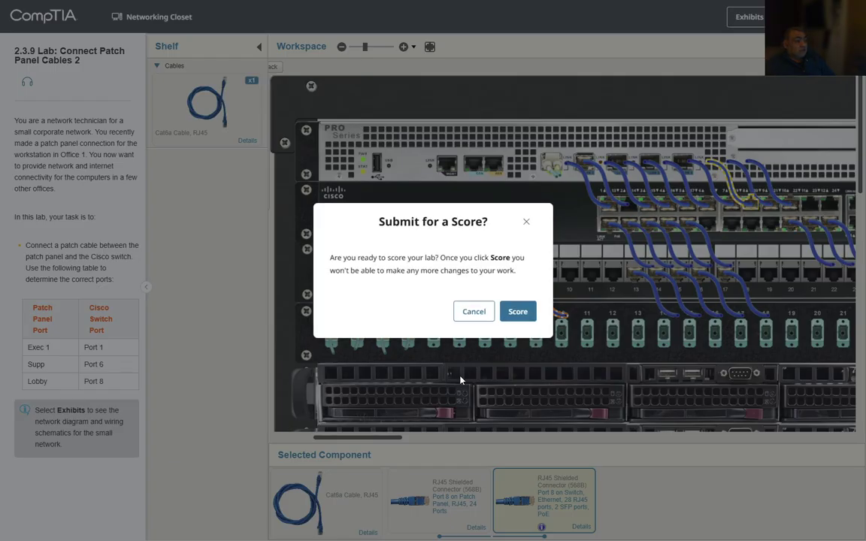
pyautogui.click(518, 312)
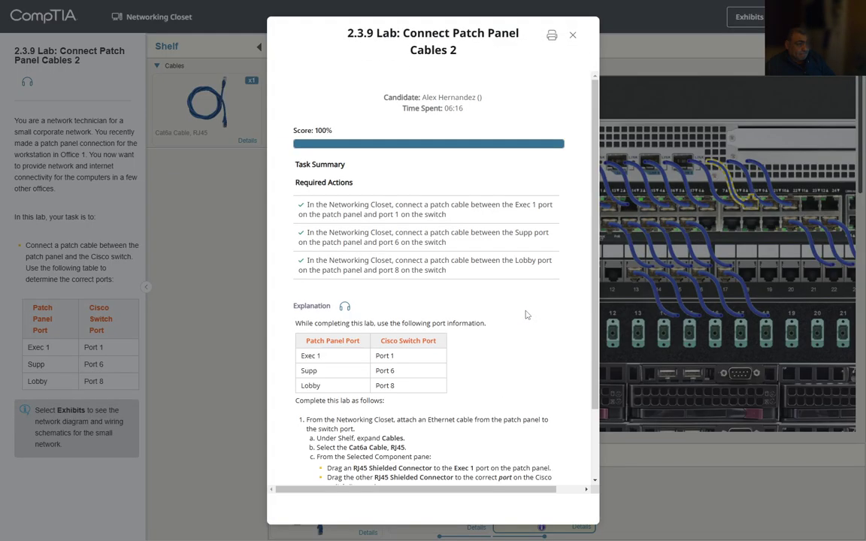
pyautogui.moveTo(336, 135); pyautogui.dragTo(262, 125)
# - Highlight the passed Exec 1→port 1, Supp→port 6 and Lobby→port 8 requirements and port mapping
pyautogui.moveTo(304, 204); pyautogui.dragTo(470, 215)
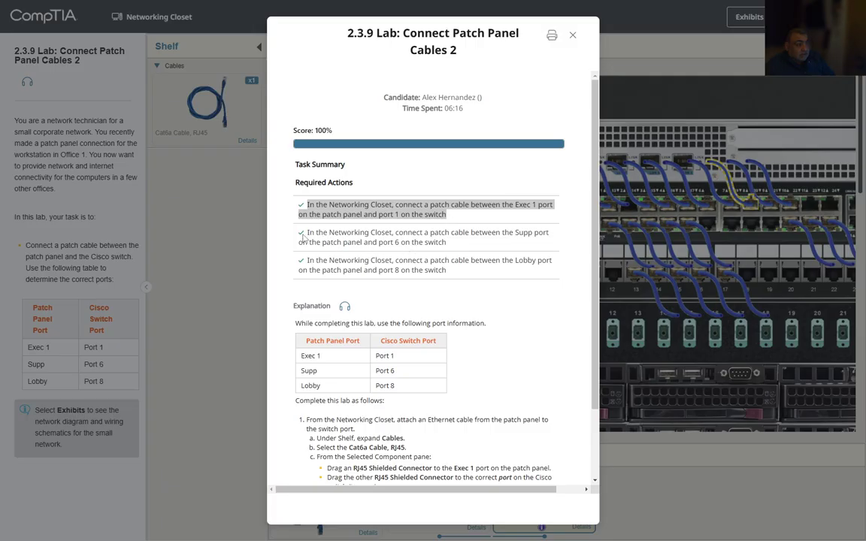
pyautogui.moveTo(304, 232); pyautogui.dragTo(481, 244)
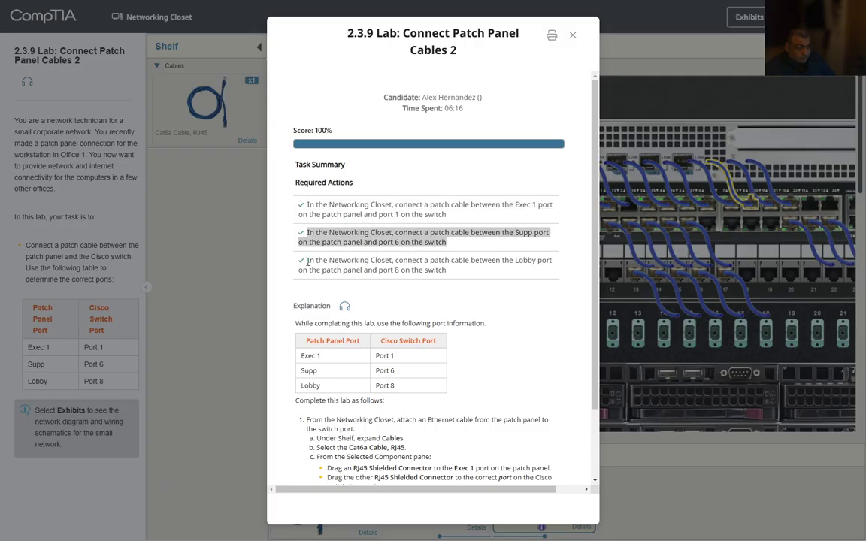
pyautogui.moveTo(308, 261); pyautogui.dragTo(447, 271)
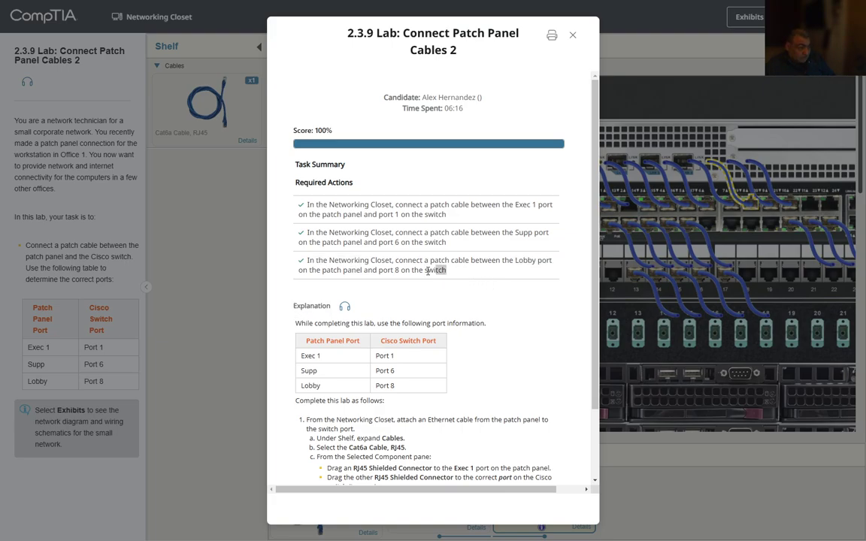
pyautogui.keyDown('shift'); pyautogui.click(300, 211); pyautogui.keyUp('shift')
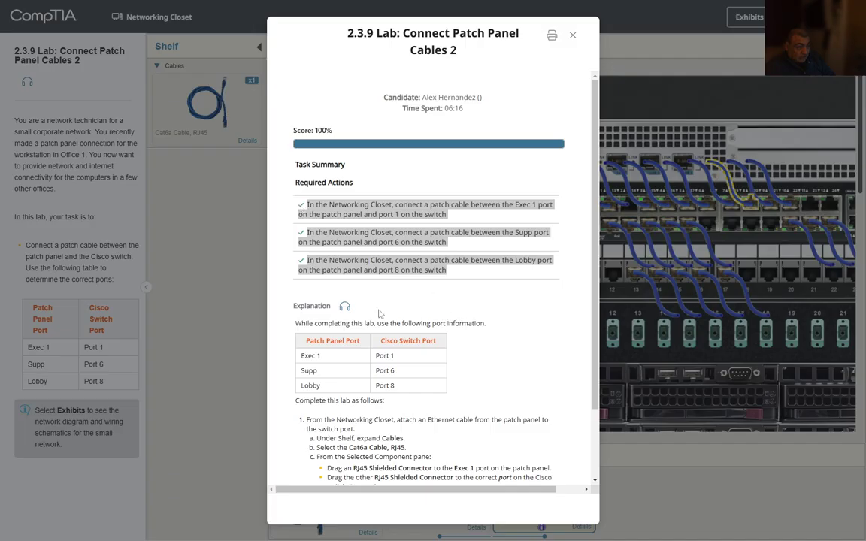
pyautogui.moveTo(322, 385); pyautogui.dragTo(301, 359)
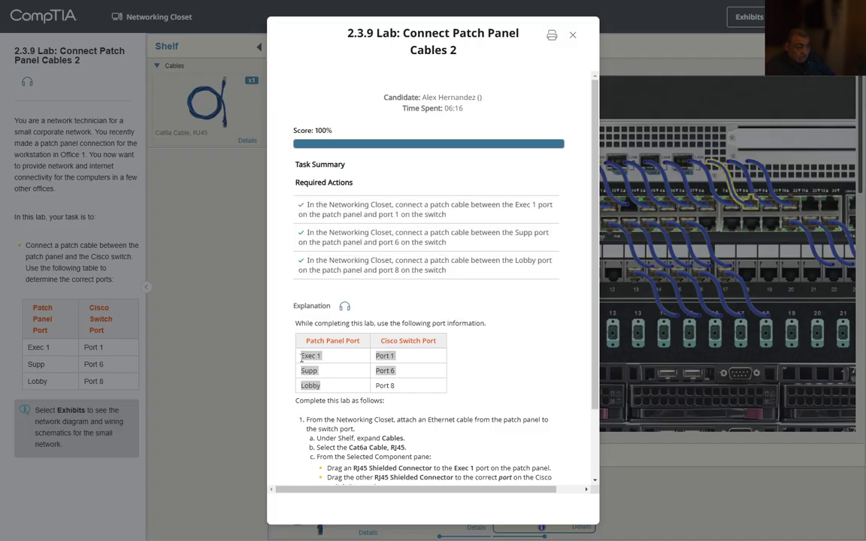